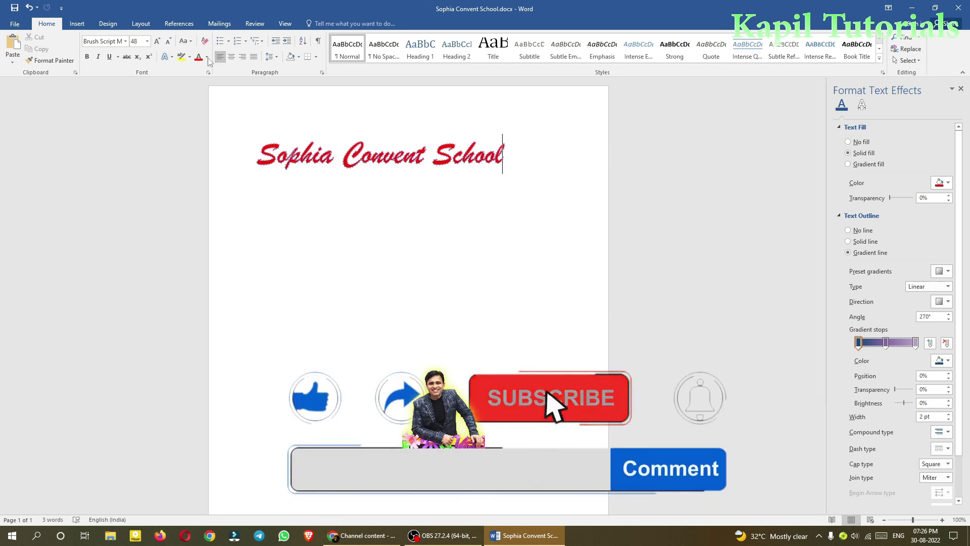
# Step: Select the Sophia Convent School title and bring up its Format Text Effects settings
pyautogui.tripleClick(254, 153)
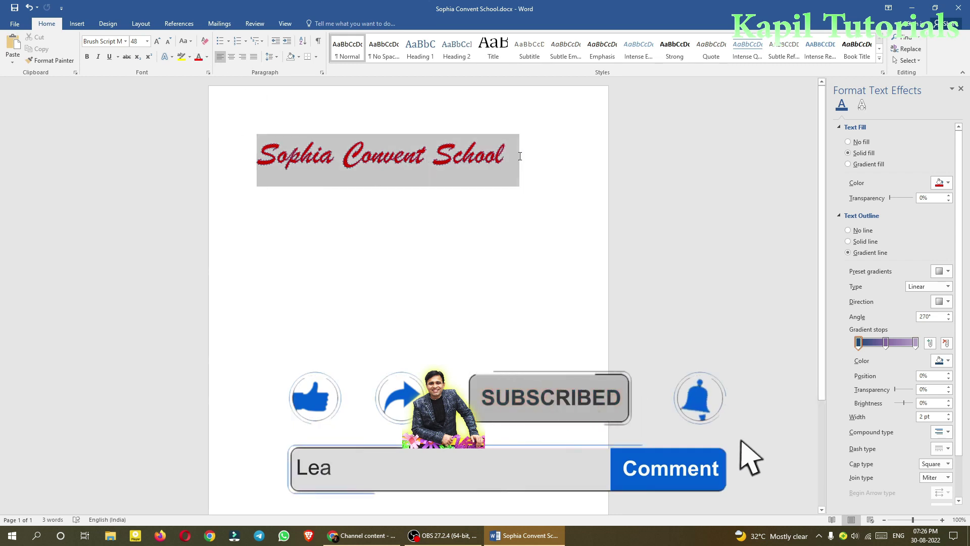
pyautogui.click(207, 57)
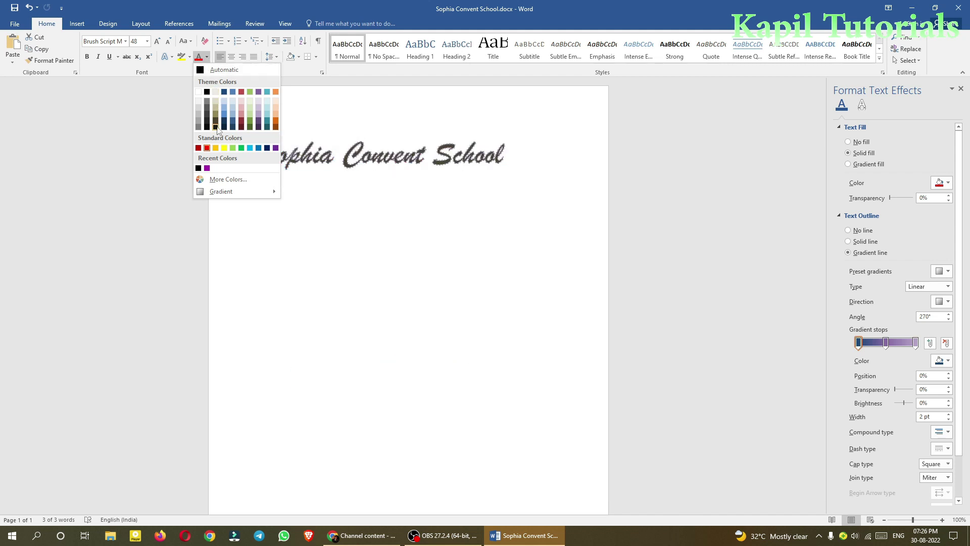
pyautogui.moveTo(224, 192)
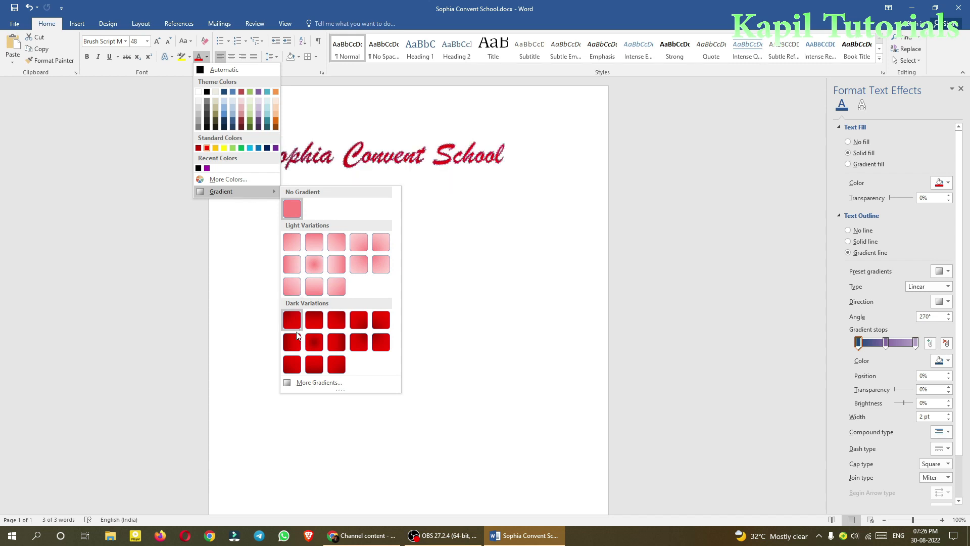
pyautogui.click(306, 383)
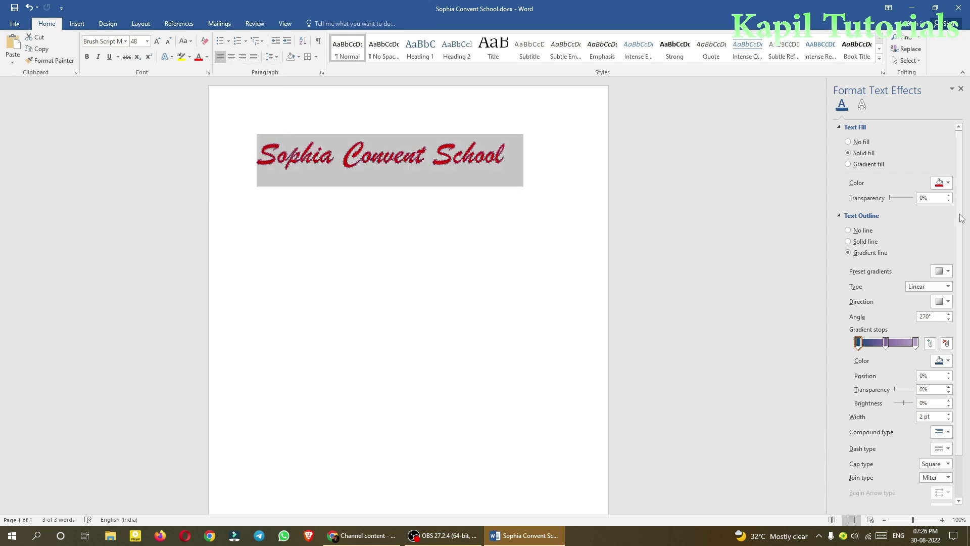
pyautogui.moveTo(961, 218); pyautogui.dragTo(960, 314)
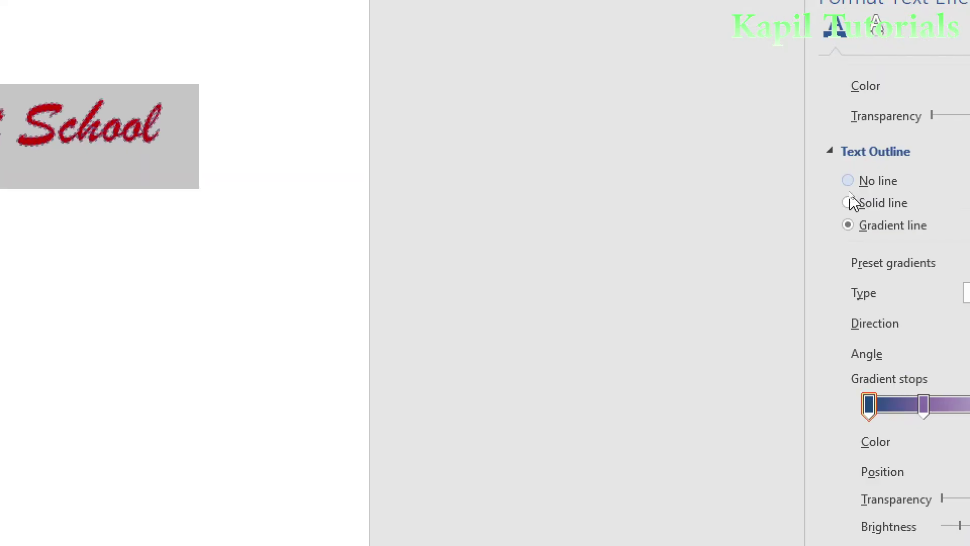
# Step: After trying a solid outline and no fill, give the title solid red fill with no outline
pyautogui.click(848, 193)
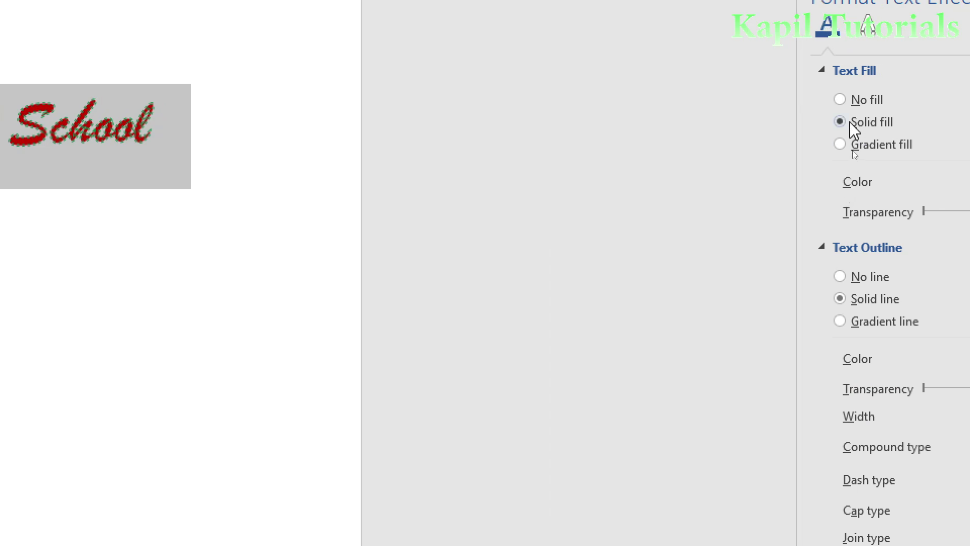
pyautogui.click(840, 100)
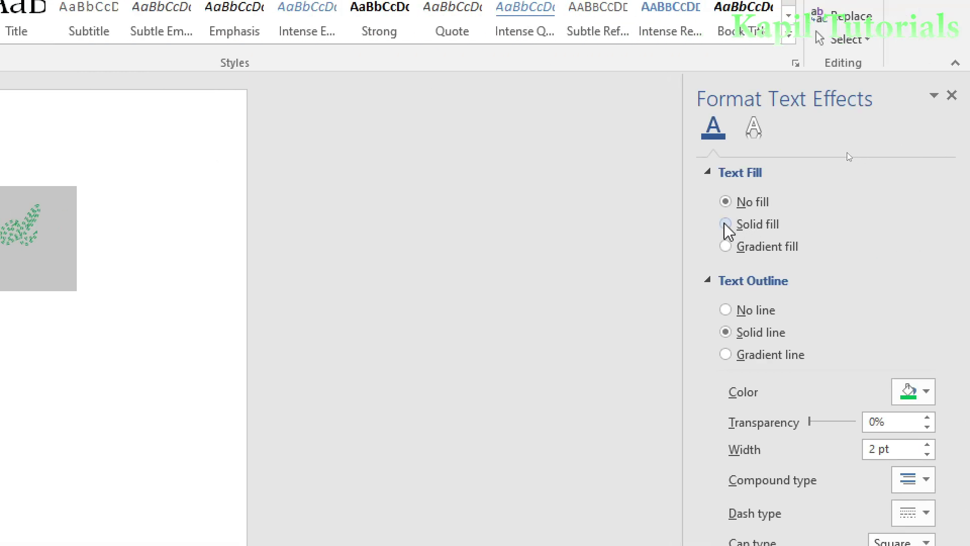
pyautogui.click(726, 224)
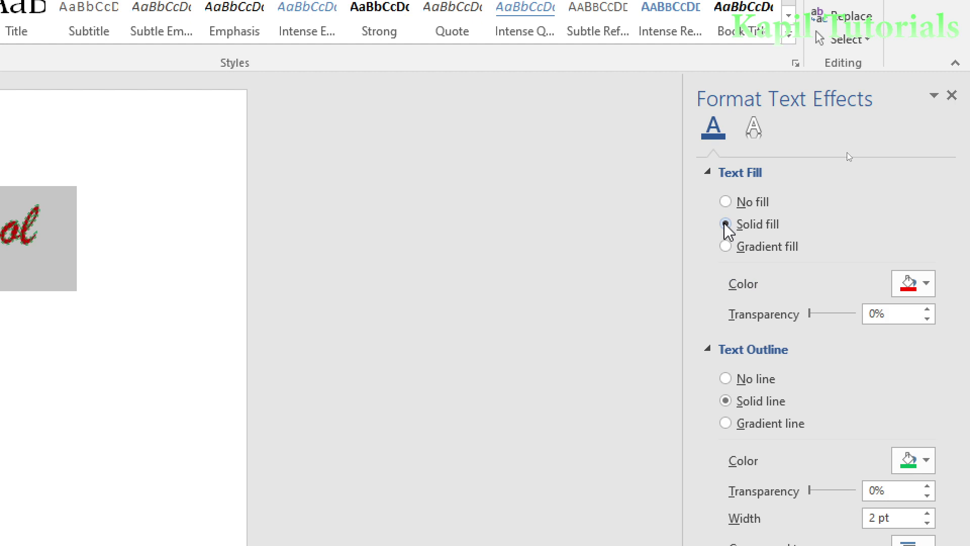
pyautogui.click(726, 379)
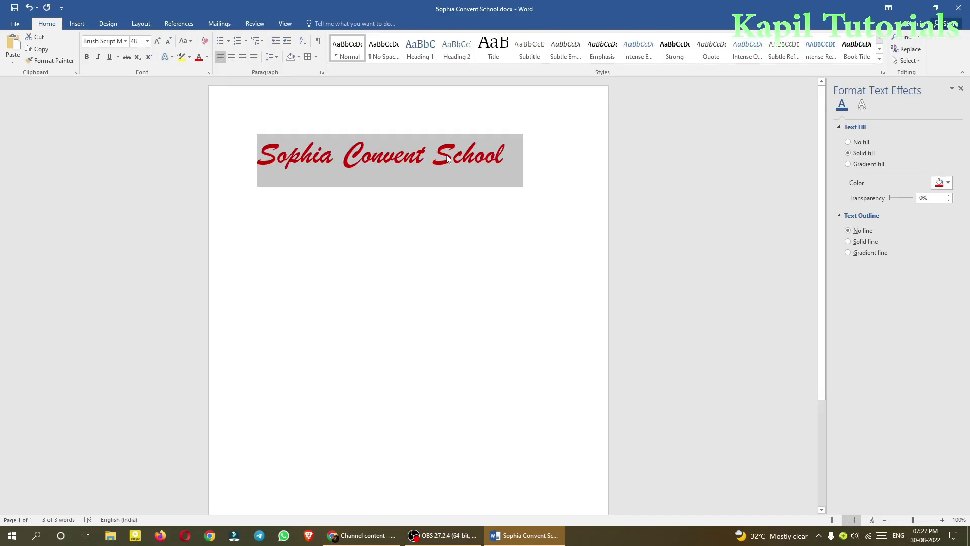
pyautogui.click(795, 342)
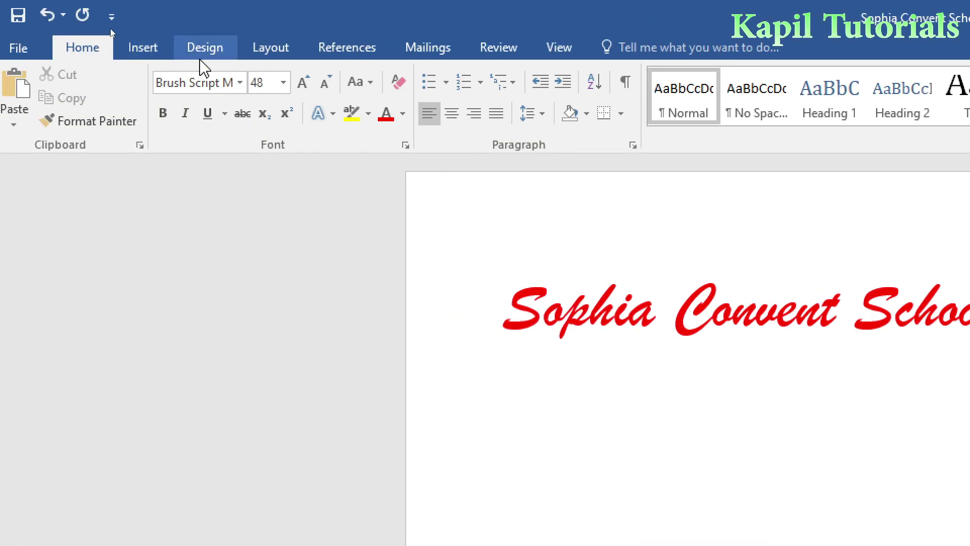
# Step: Make the page colour yellow, then light green, and close the Format Text Effects pane
pyautogui.click(205, 48)
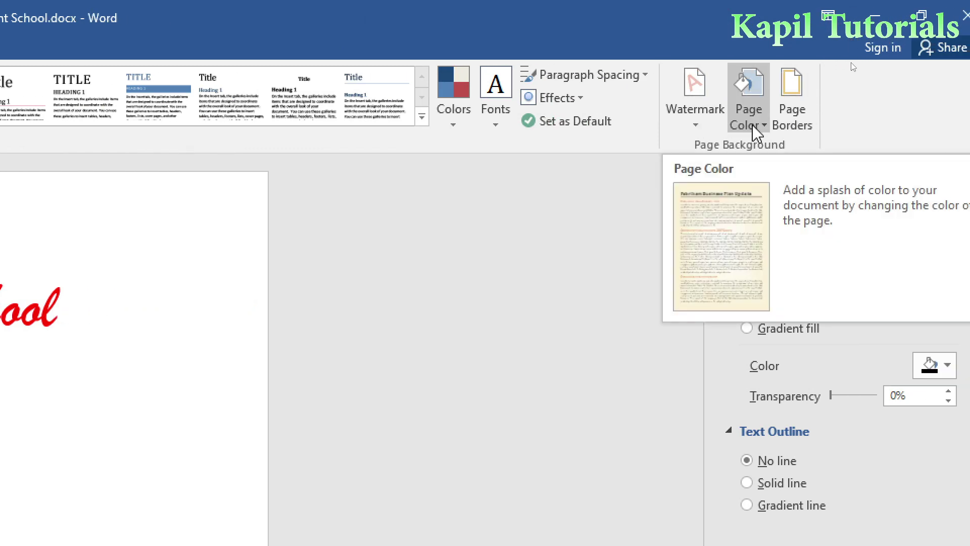
pyautogui.click(759, 127)
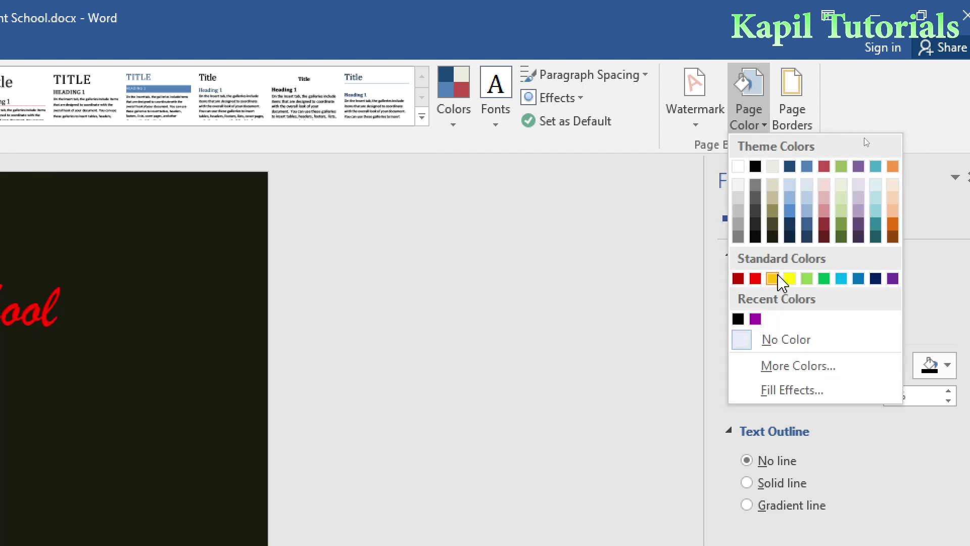
pyautogui.click(790, 279)
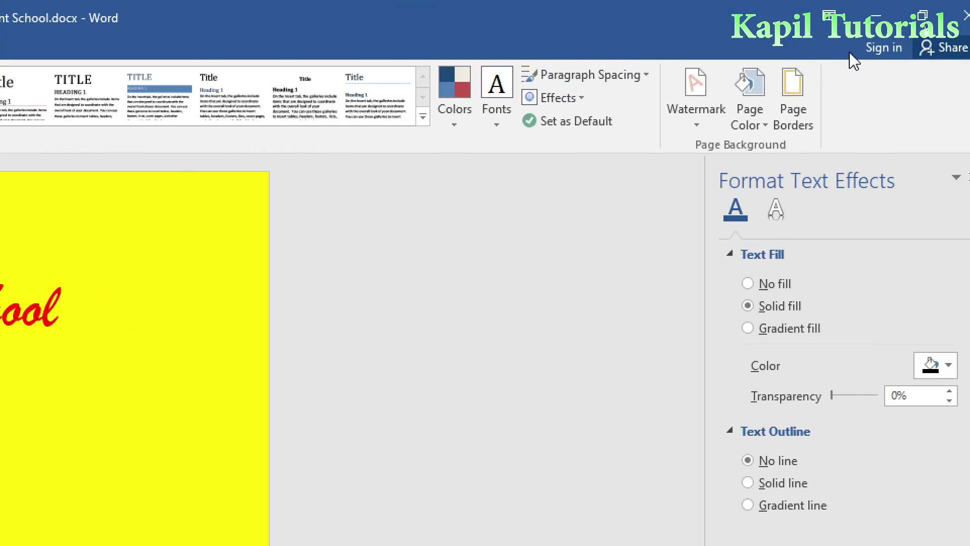
pyautogui.click(764, 127)
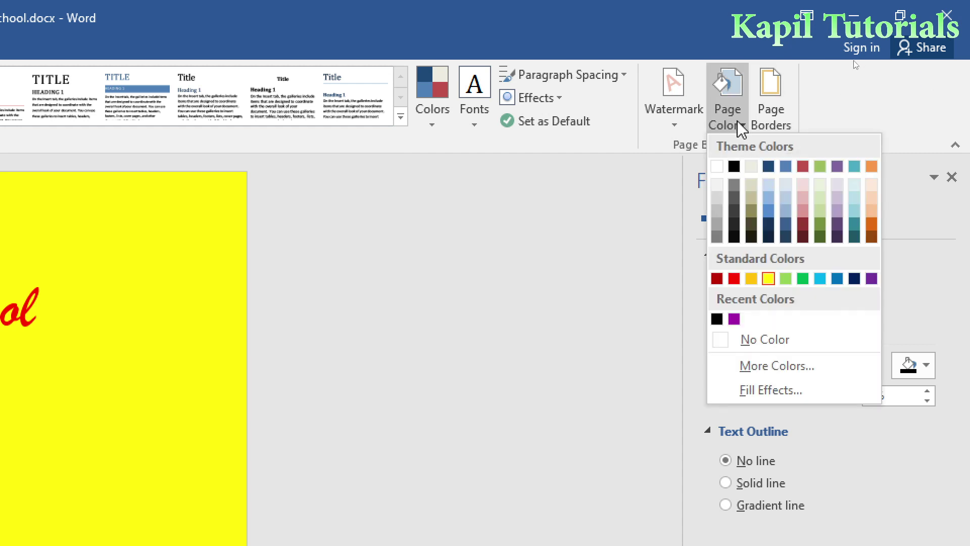
pyautogui.click(786, 278)
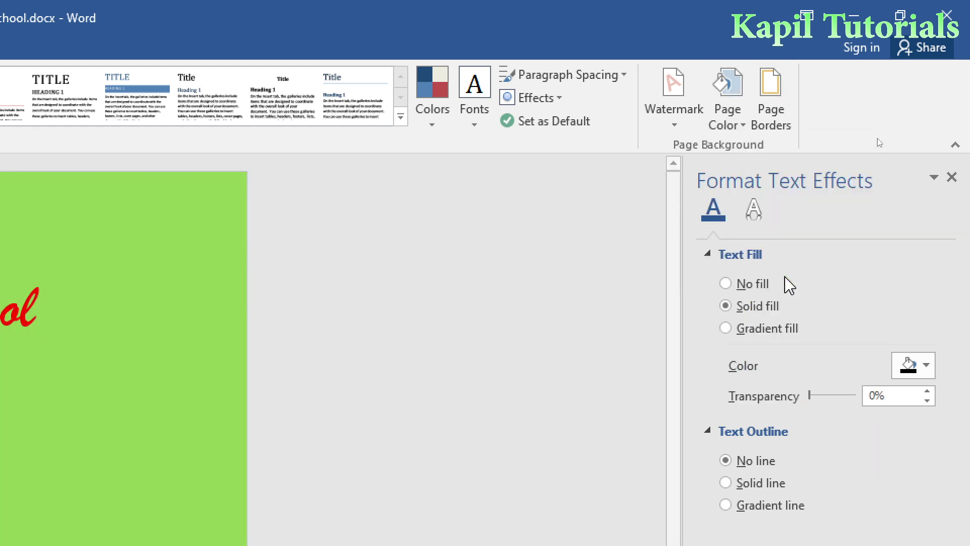
pyautogui.click(953, 178)
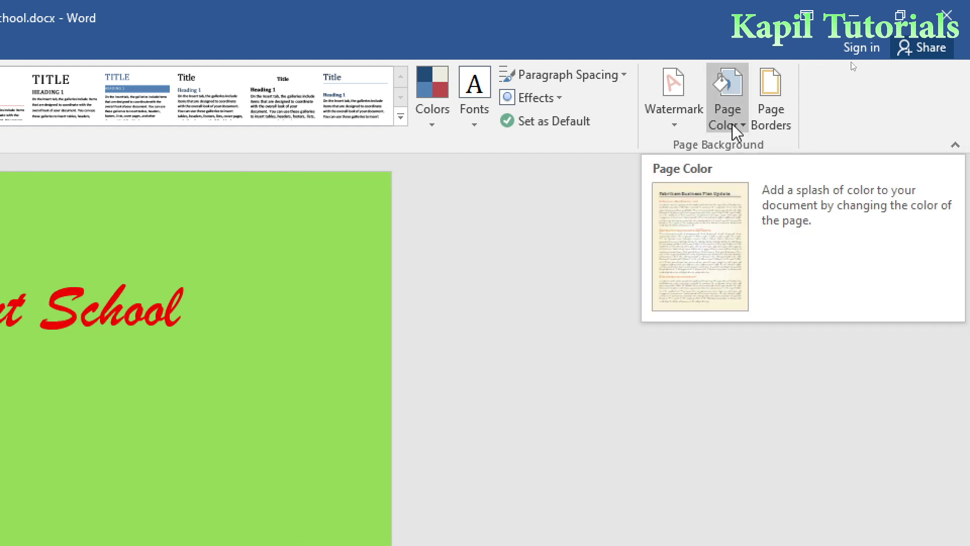
pyautogui.click(737, 127)
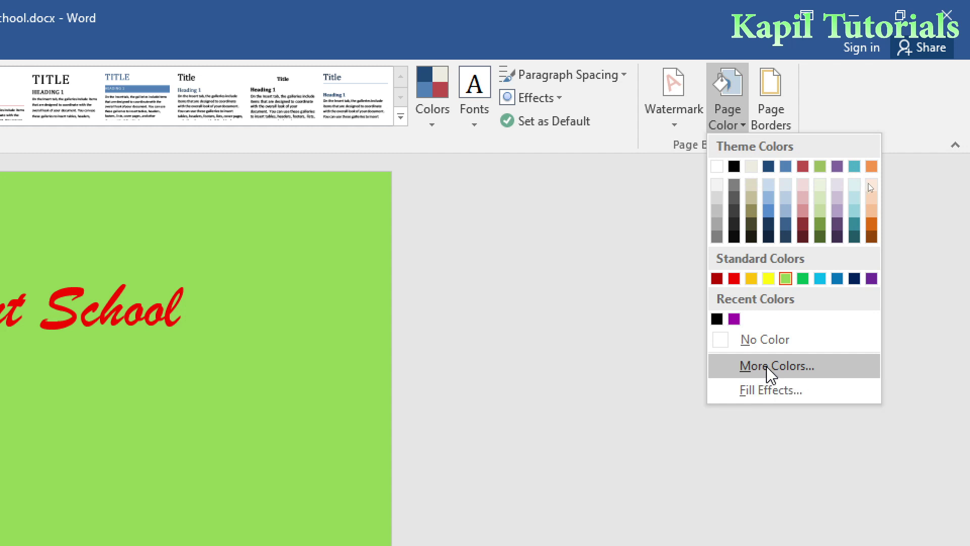
# Step: Apply a custom pale yellow page colour (RGB 246, 252, 170) via More Colors
pyautogui.click(753, 368)
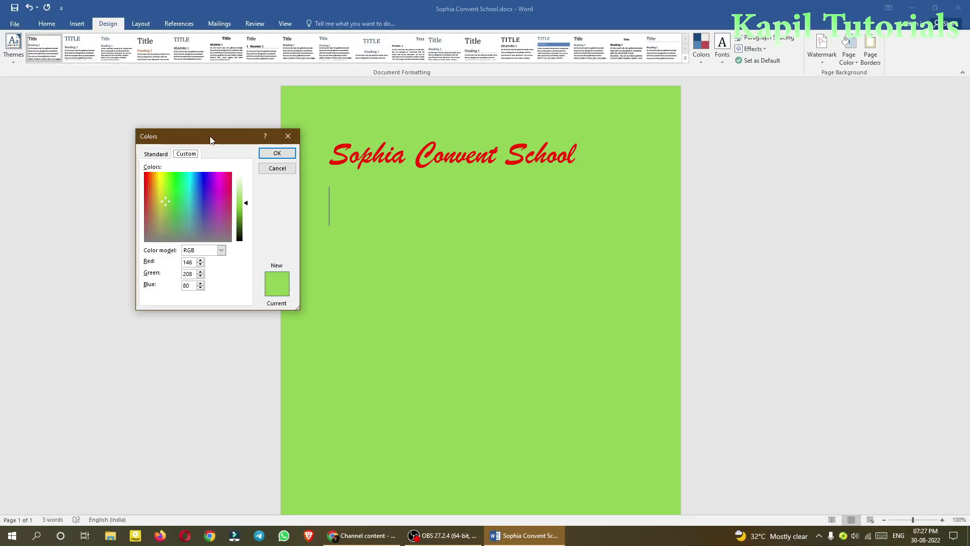
pyautogui.moveTo(210, 140); pyautogui.dragTo(663, 145)
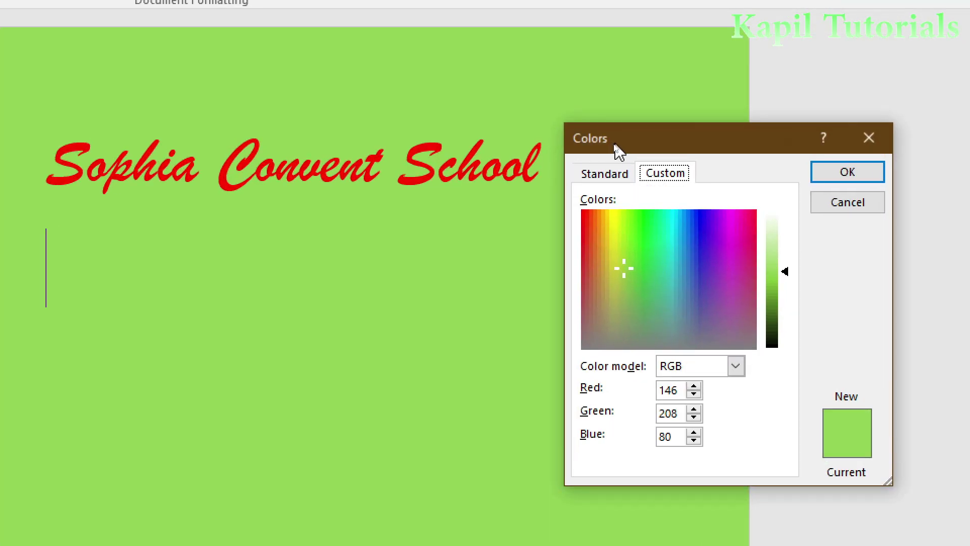
pyautogui.moveTo(613, 146); pyautogui.dragTo(615, 112)
pyautogui.click(623, 161)
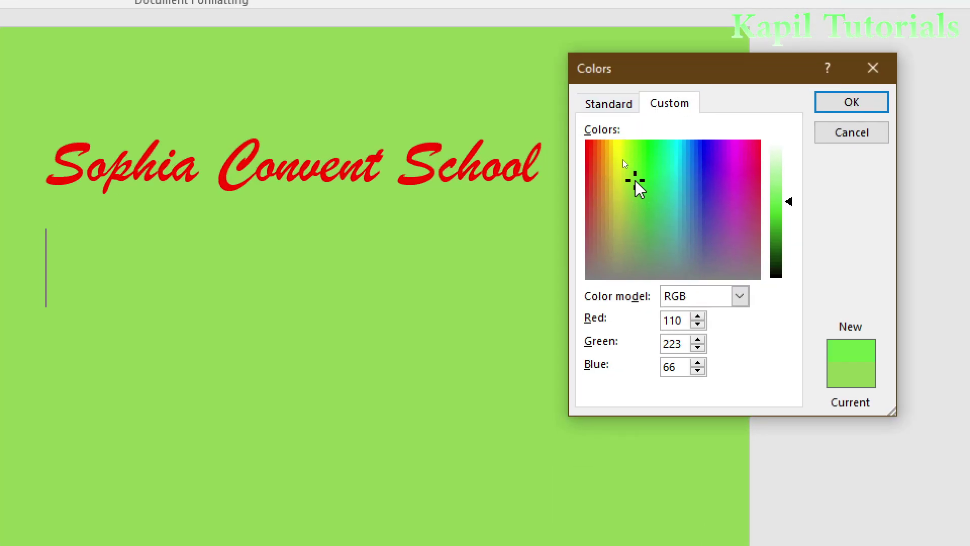
pyautogui.moveTo(636, 182); pyautogui.dragTo(621, 155)
pyautogui.moveTo(787, 200); pyautogui.dragTo(774, 167)
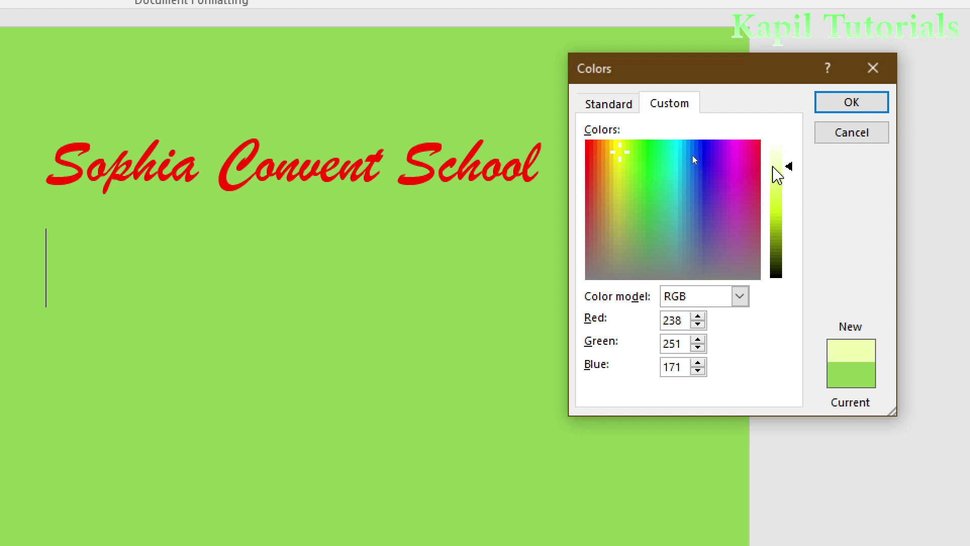
pyautogui.click(613, 153)
pyautogui.click(616, 151)
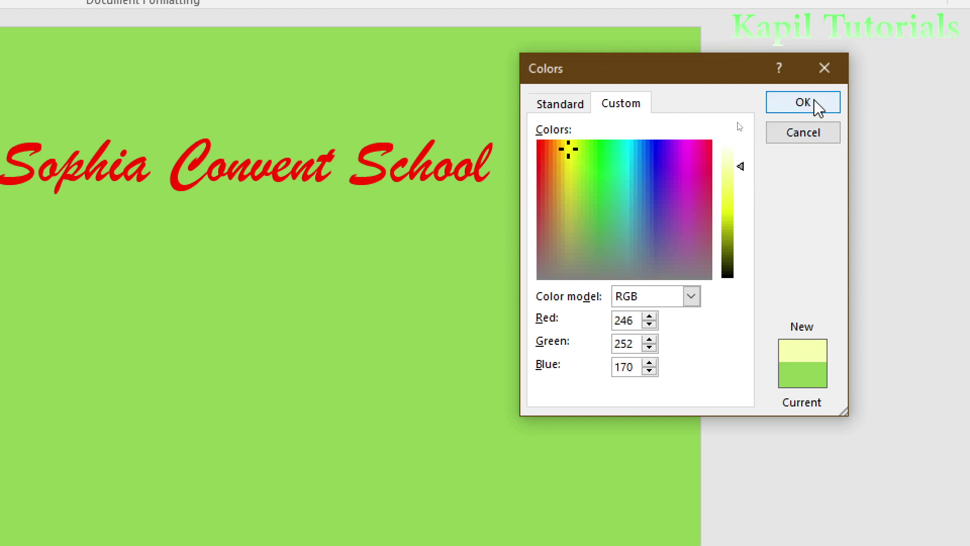
pyautogui.click(853, 104)
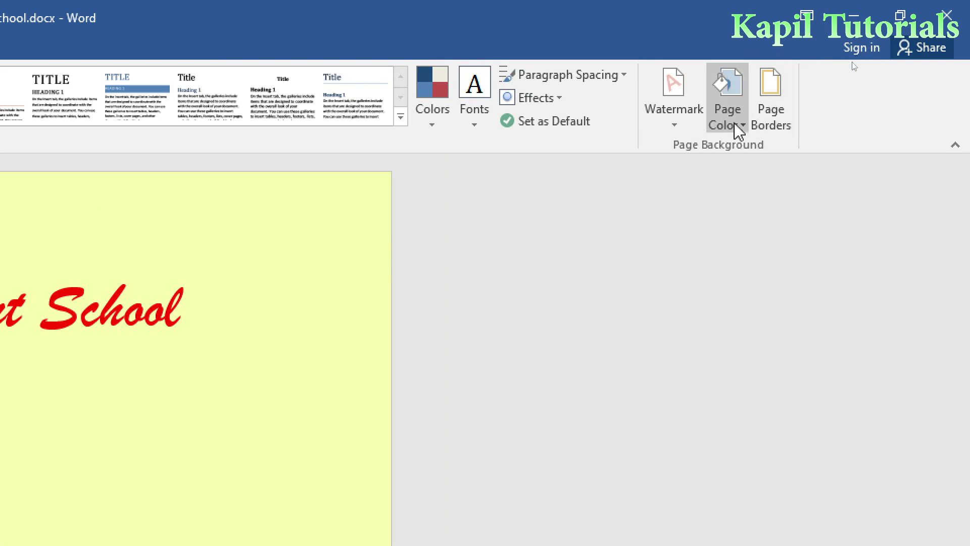
# Step: Apply a one-colour horizontal gradient page fill with the dark-top variant fading to pale yellow
pyautogui.click(855, 65)
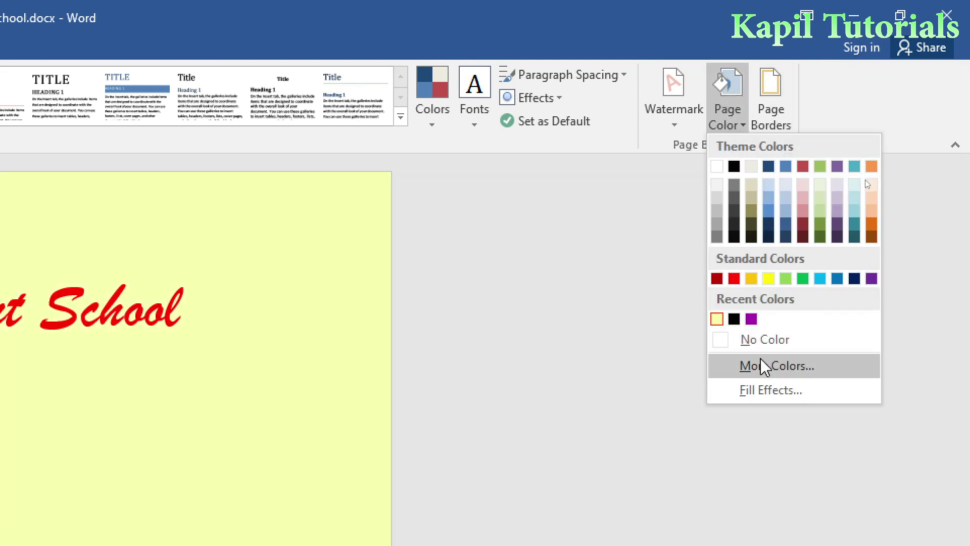
pyautogui.click(759, 392)
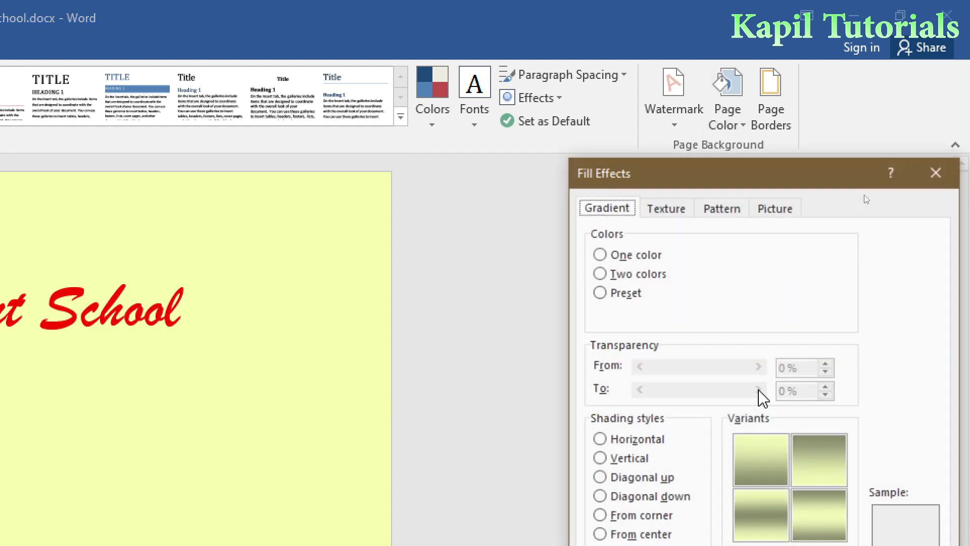
pyautogui.moveTo(689, 179); pyautogui.dragTo(555, 77)
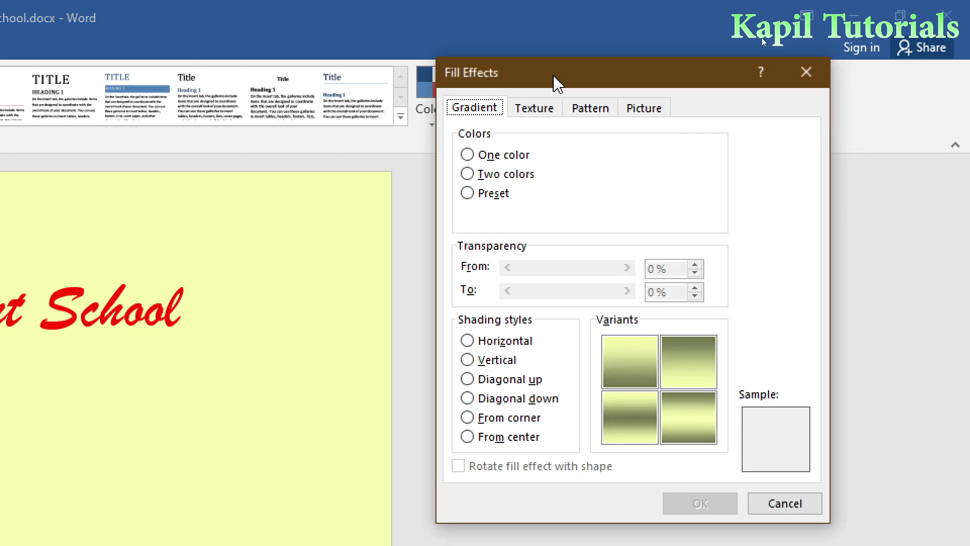
pyautogui.moveTo(486, 87)
pyautogui.mouseDown()
pyautogui.moveTo(485, 63)
pyautogui.moveTo(493, 71)
pyautogui.mouseUp()
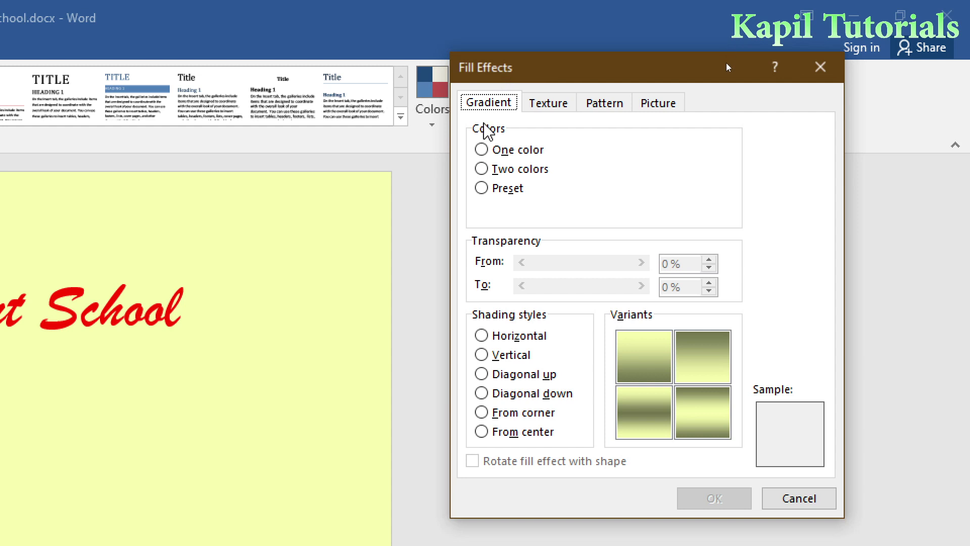
pyautogui.click(481, 150)
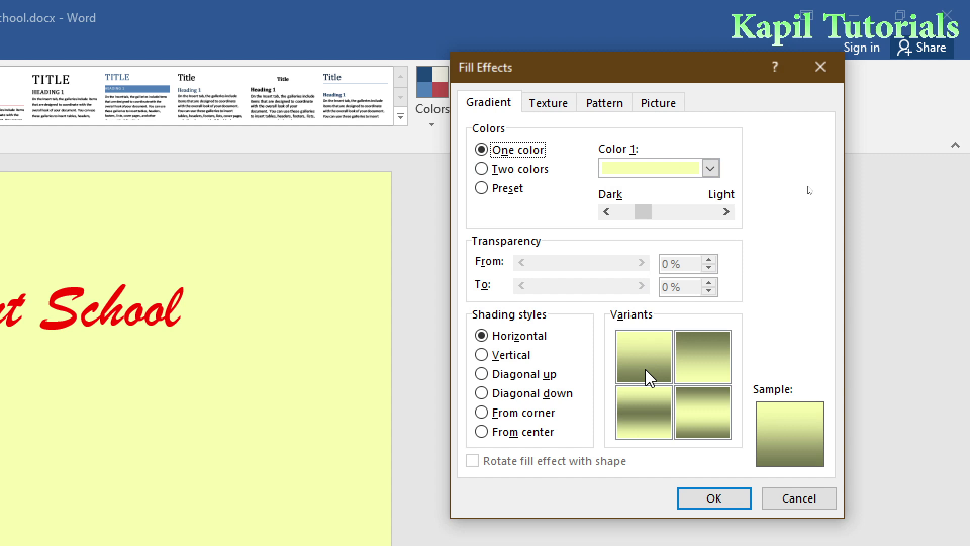
pyautogui.click(640, 354)
pyautogui.click(693, 365)
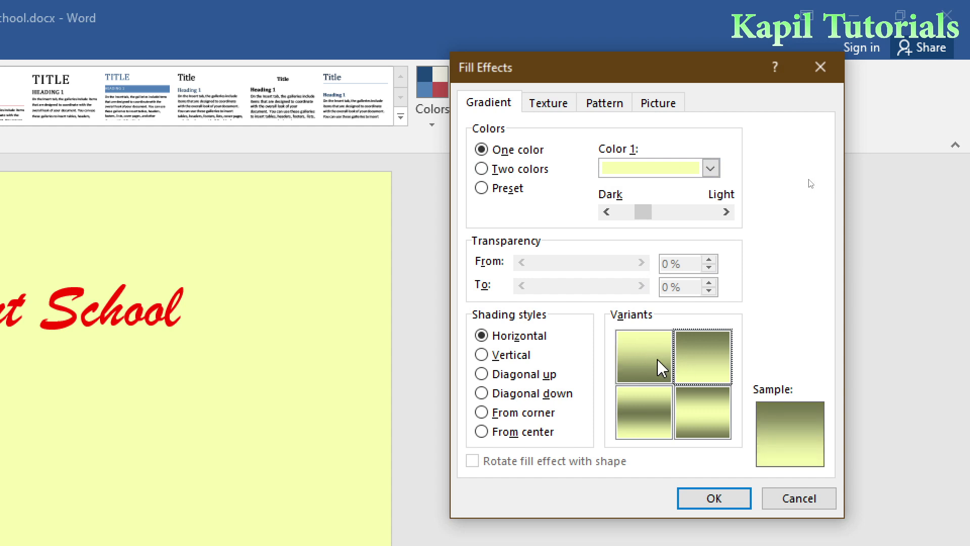
pyautogui.click(635, 364)
pyautogui.click(698, 358)
pyautogui.click(715, 500)
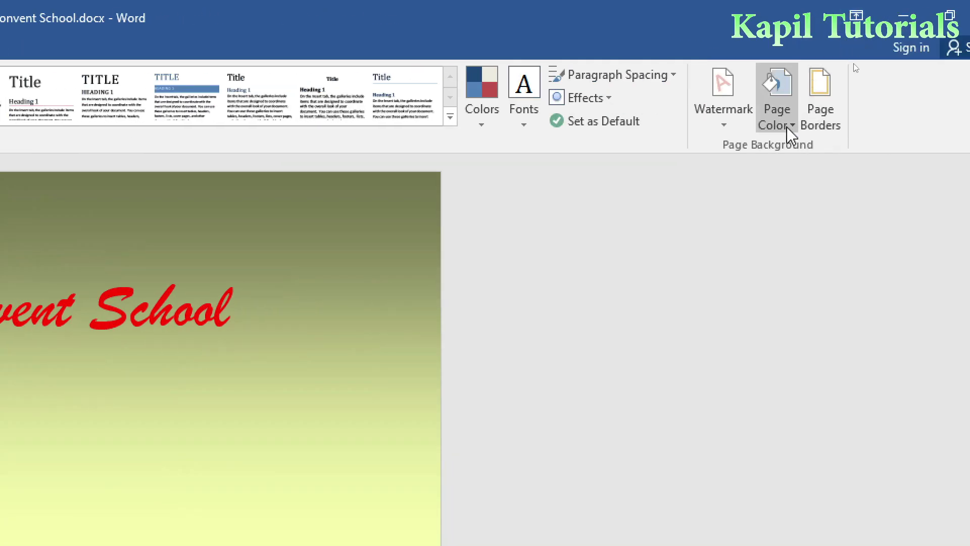
# Step: Set up a two-colour page gradient with yellow as Color 1 and red as Color 2
pyautogui.click(791, 127)
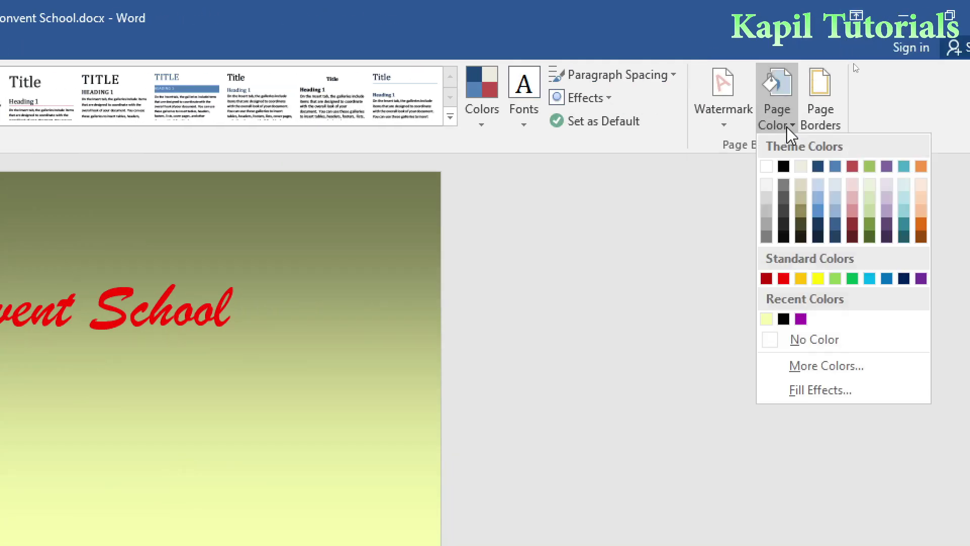
pyautogui.click(810, 391)
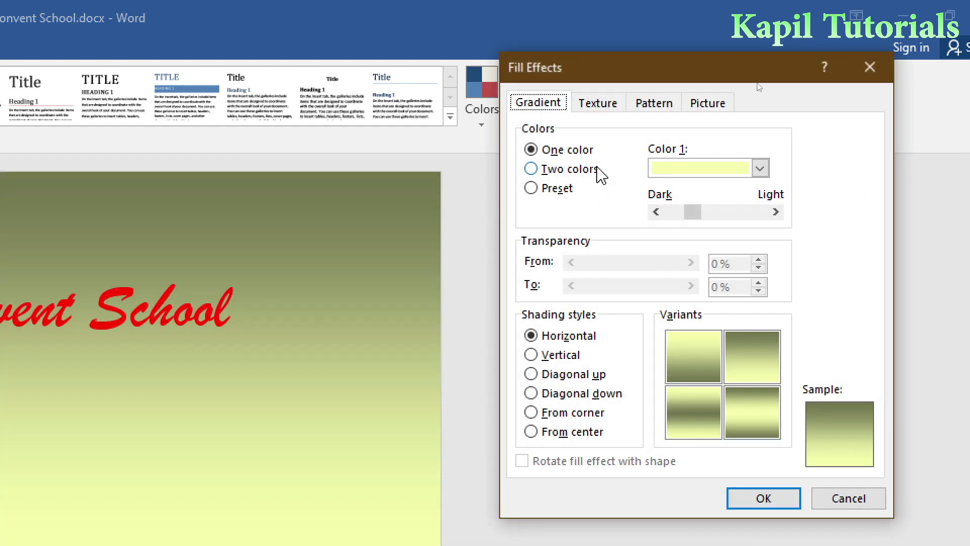
pyautogui.click(533, 170)
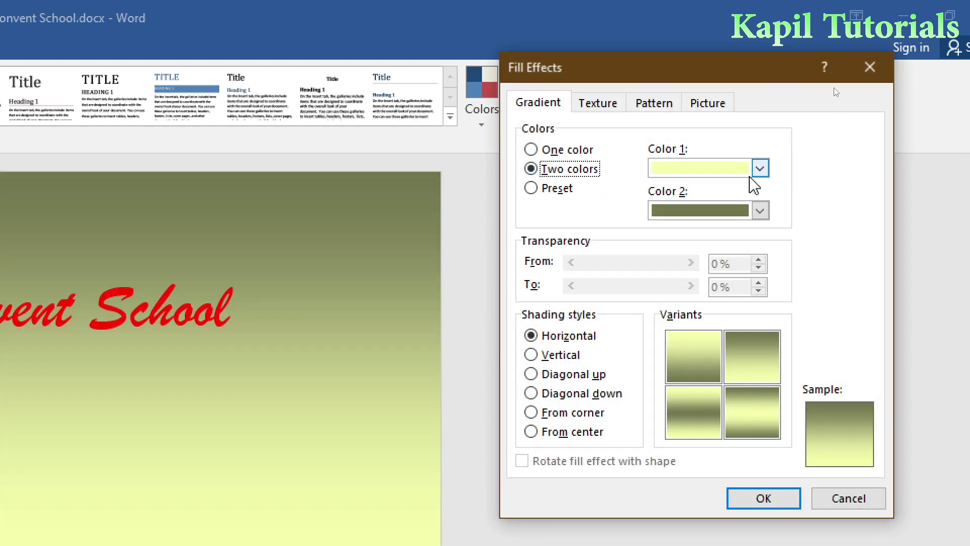
pyautogui.click(761, 171)
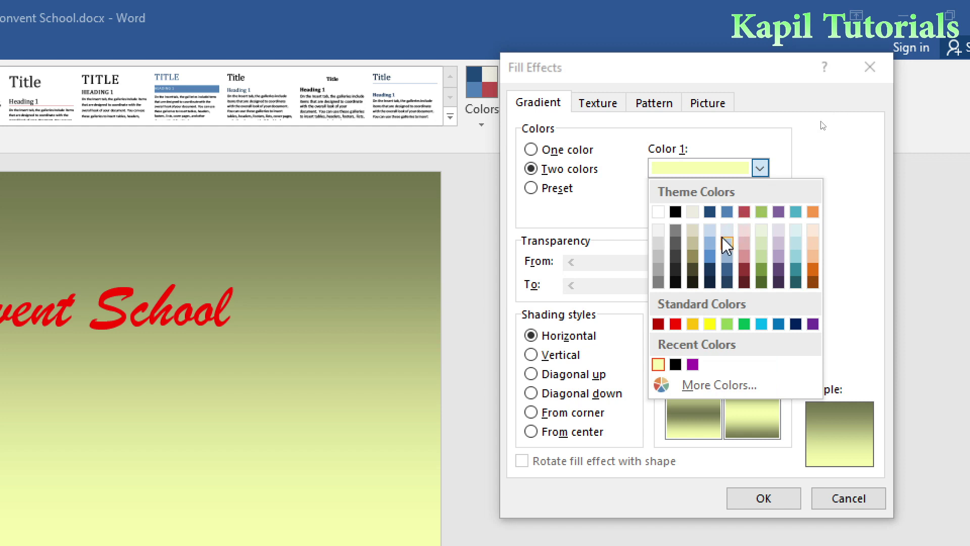
pyautogui.click(710, 324)
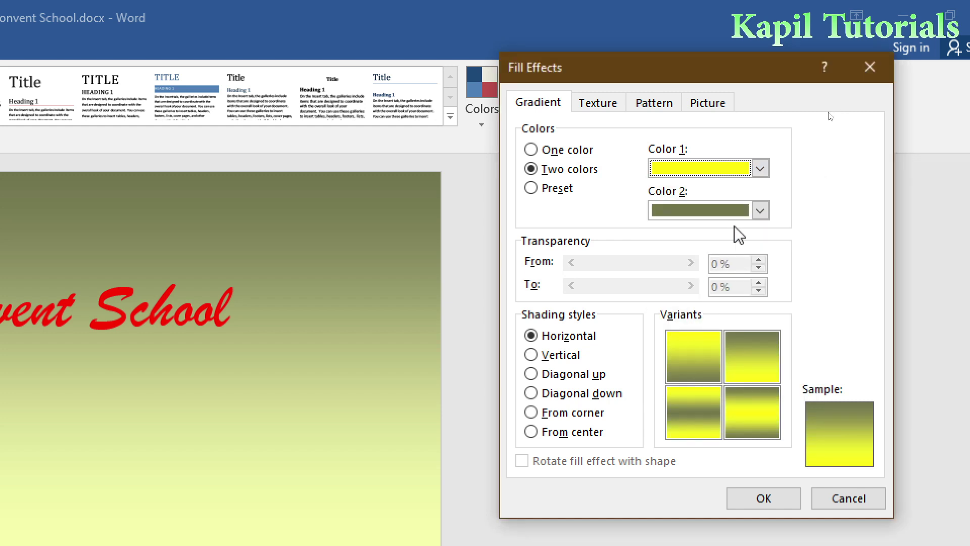
pyautogui.click(760, 210)
pyautogui.click(677, 367)
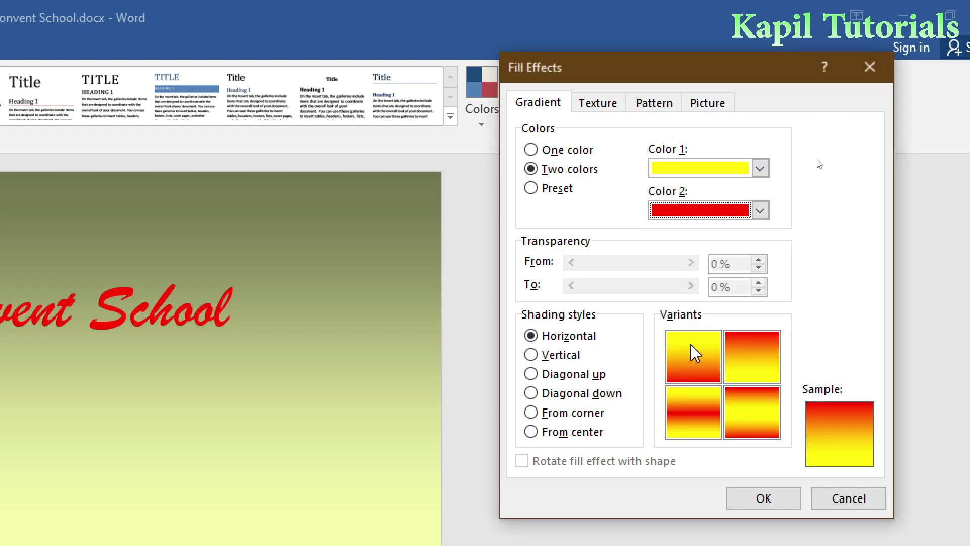
# Step: Compare horizontal and vertical variants of the yellow-red gradient
pyautogui.click(753, 364)
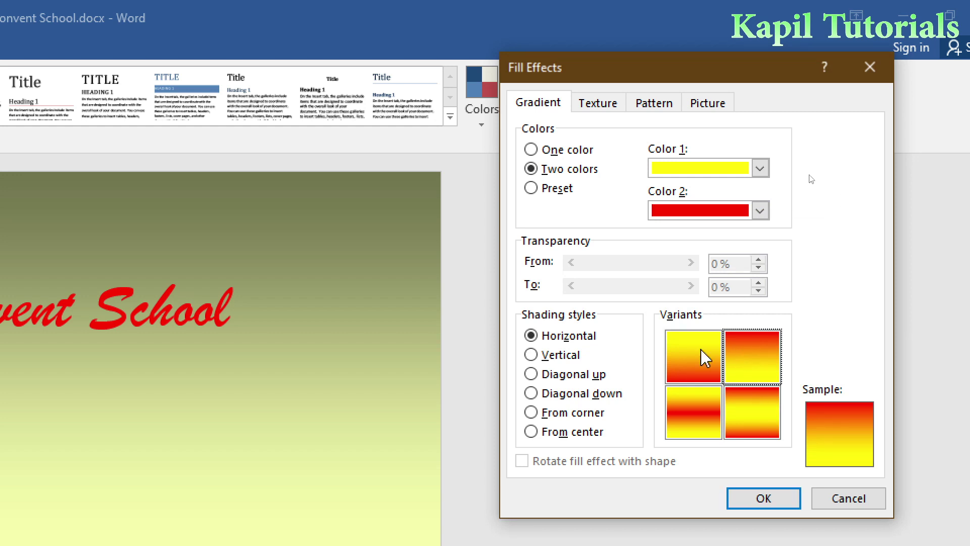
pyautogui.click(716, 359)
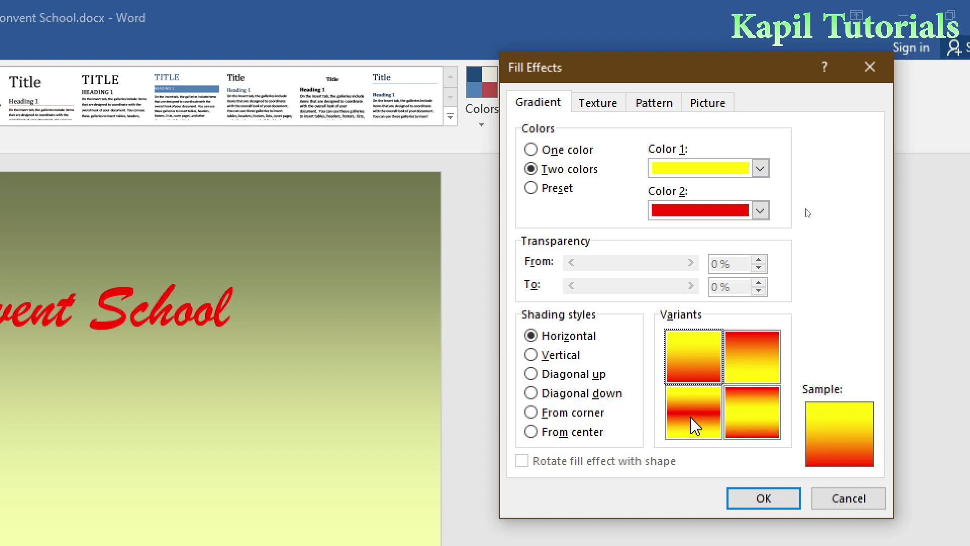
pyautogui.click(695, 426)
pyautogui.click(747, 420)
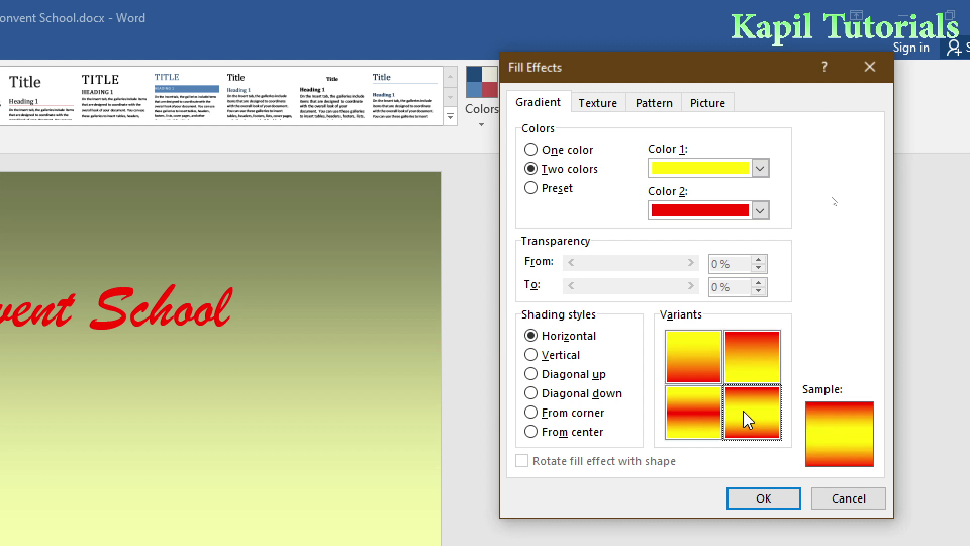
pyautogui.click(744, 366)
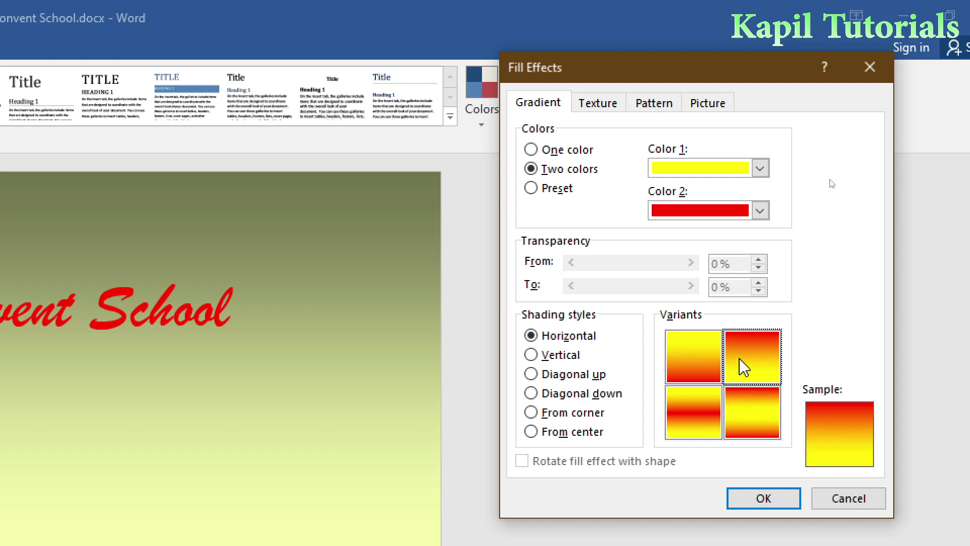
pyautogui.click(530, 355)
pyautogui.click(700, 368)
pyautogui.click(691, 412)
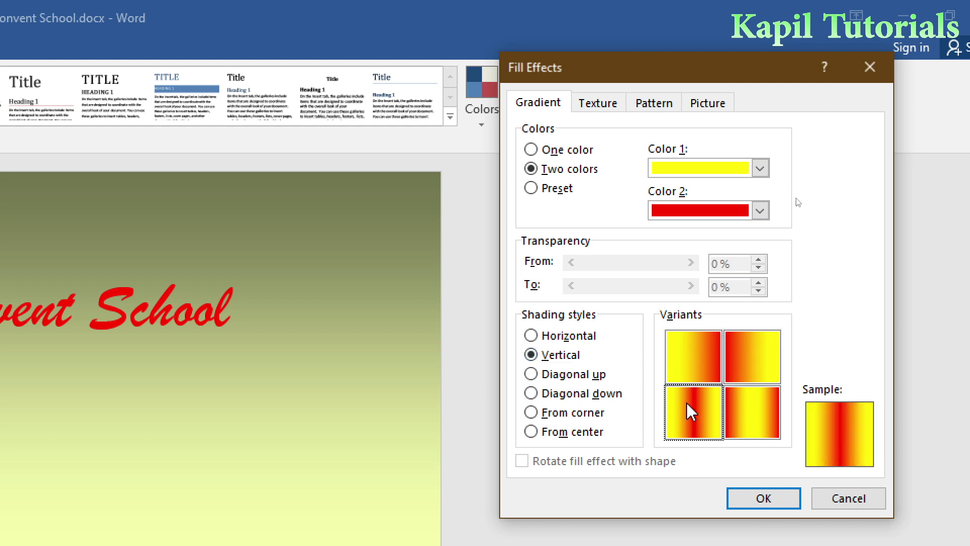
# Step: Try diagonal and corner shading, then apply From center shading to the page
pyautogui.click(549, 375)
pyautogui.click(695, 412)
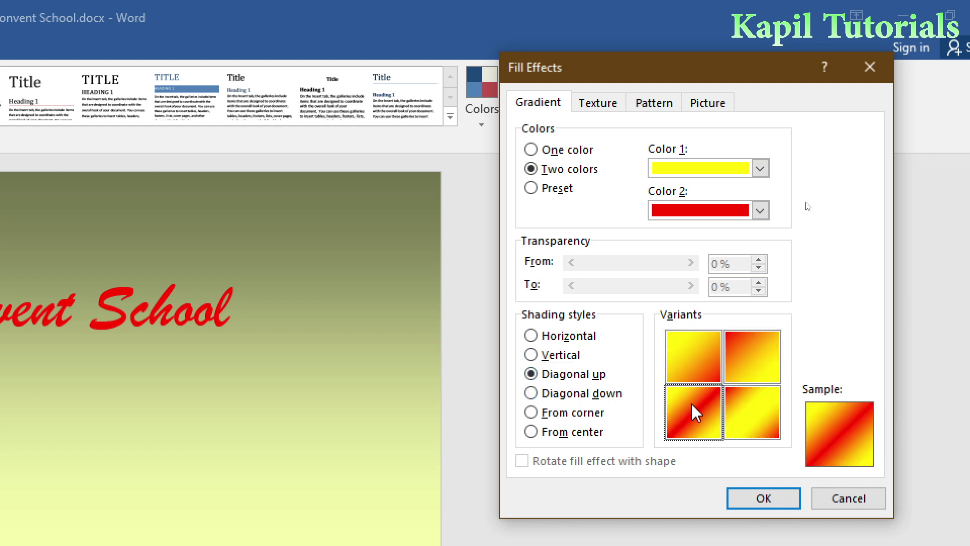
pyautogui.click(531, 393)
pyautogui.click(536, 413)
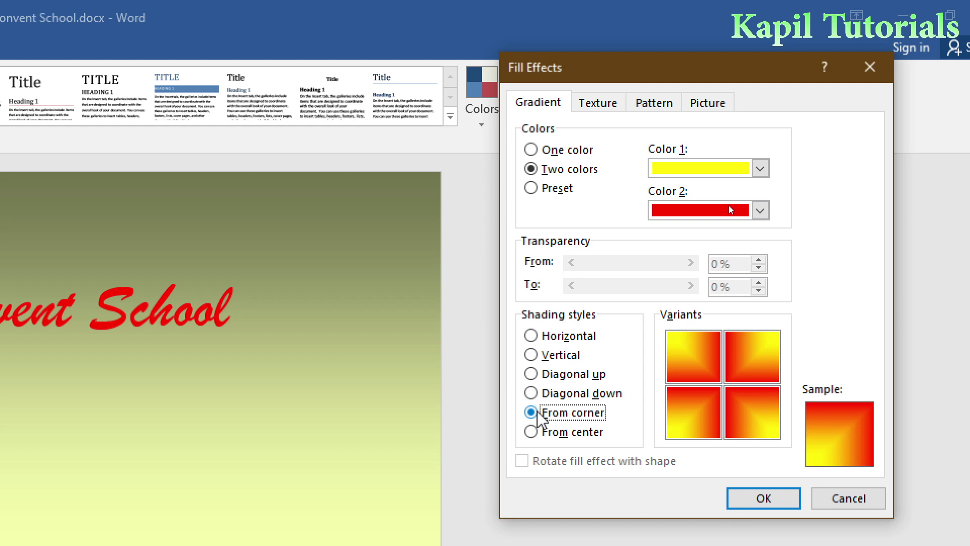
pyautogui.click(552, 431)
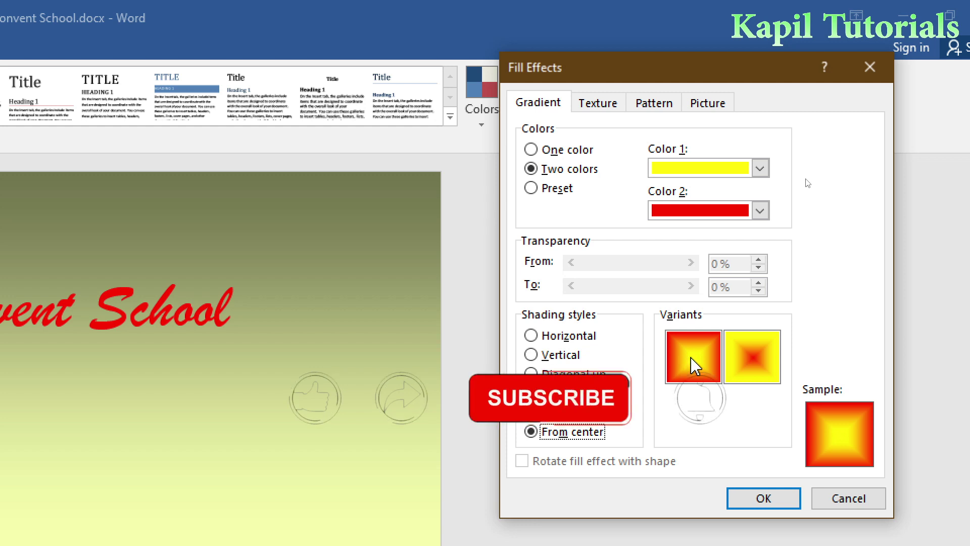
pyautogui.click(766, 500)
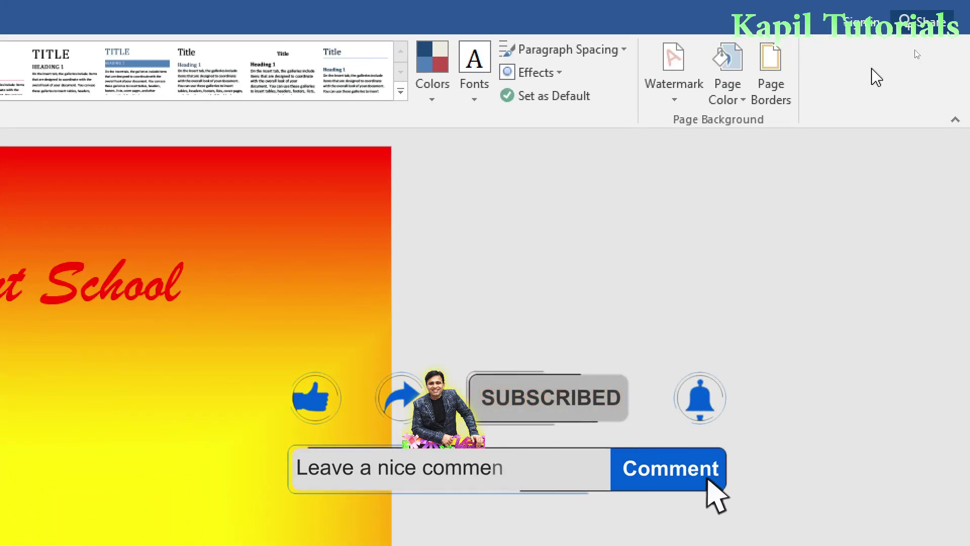
# Step: Apply the White marble texture from Fill Effects as the page background
pyautogui.click(733, 97)
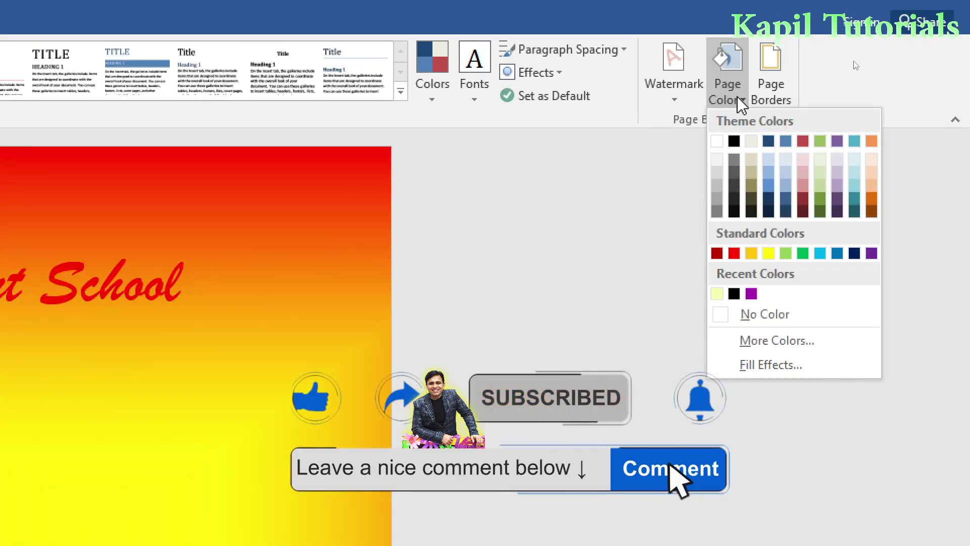
pyautogui.click(755, 369)
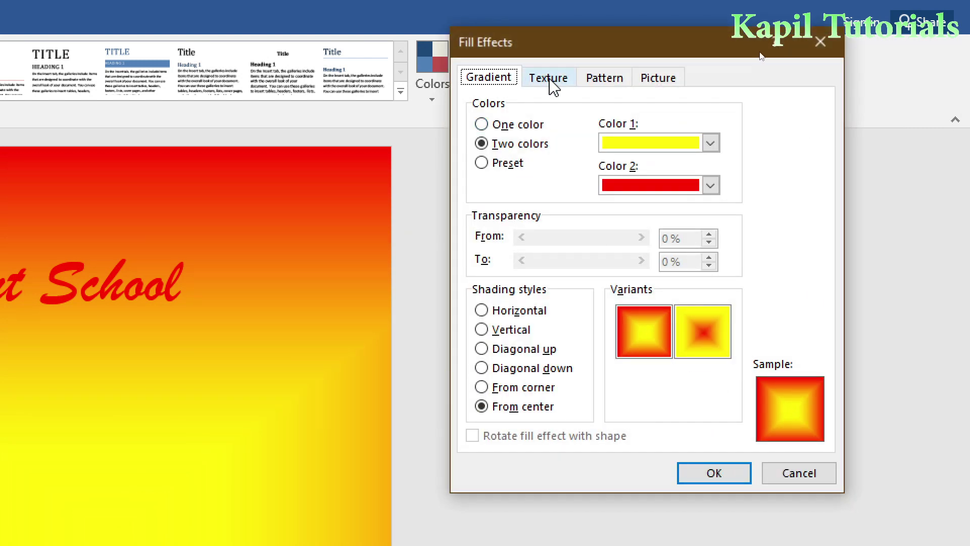
pyautogui.click(550, 82)
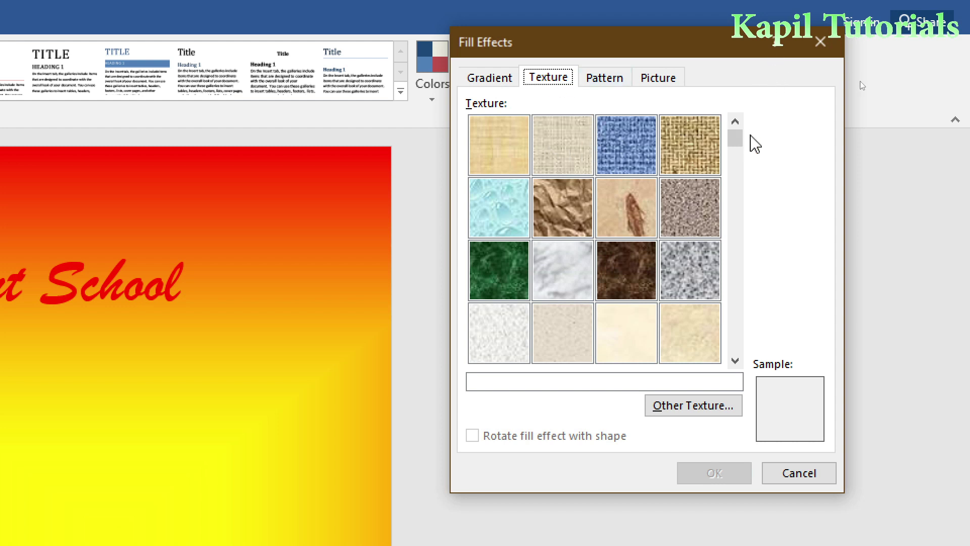
pyautogui.moveTo(735, 138); pyautogui.dragTo(736, 207)
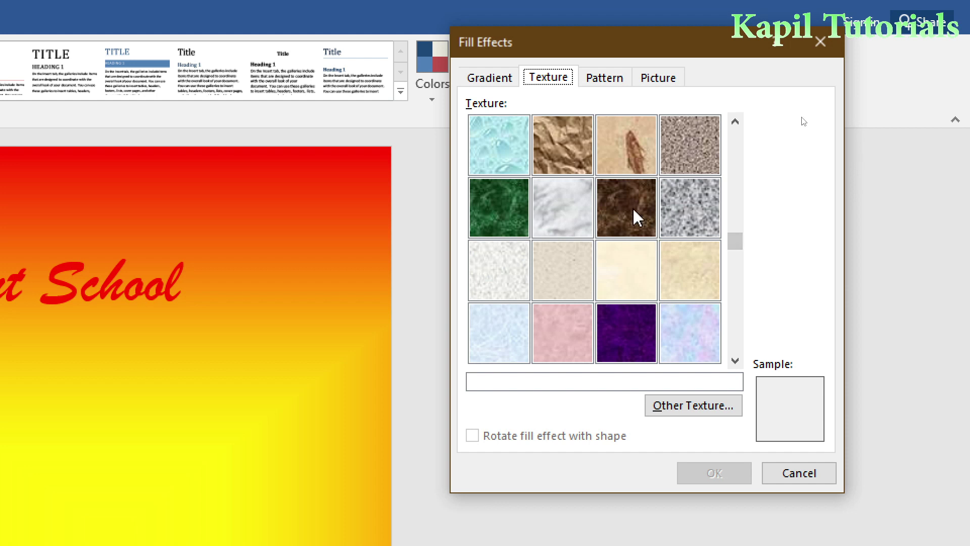
pyautogui.click(551, 218)
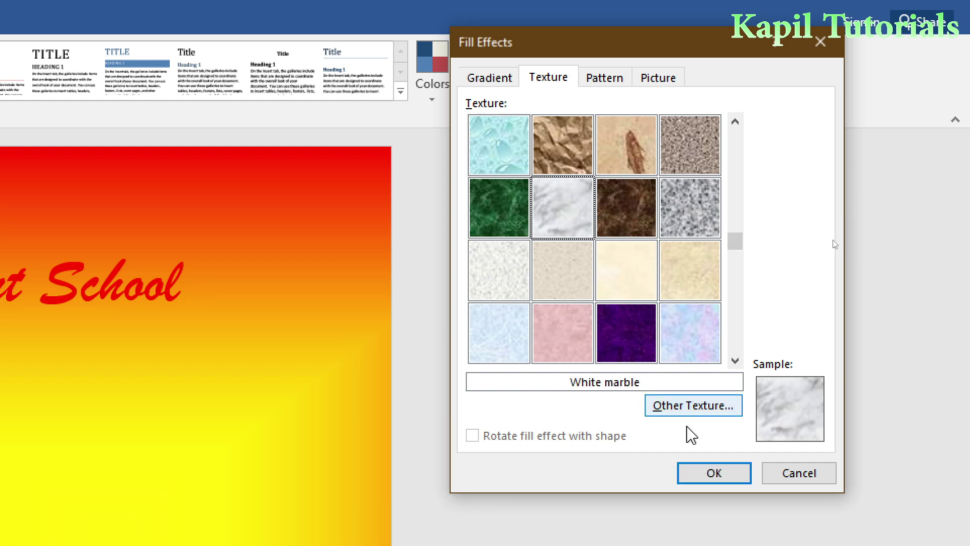
pyautogui.click(709, 469)
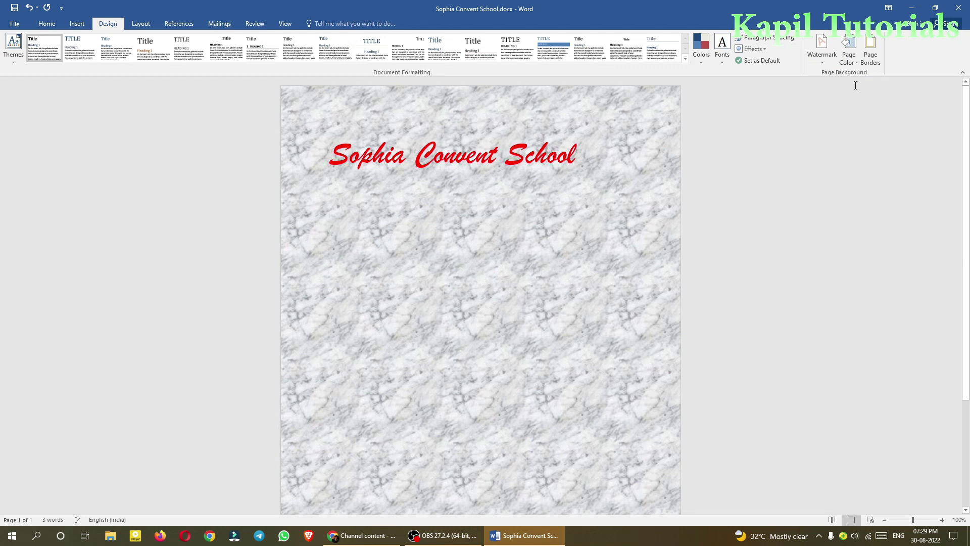
# Step: Set the red sports car picture 285083 (2).jpg as the page background texture
pyautogui.click(852, 62)
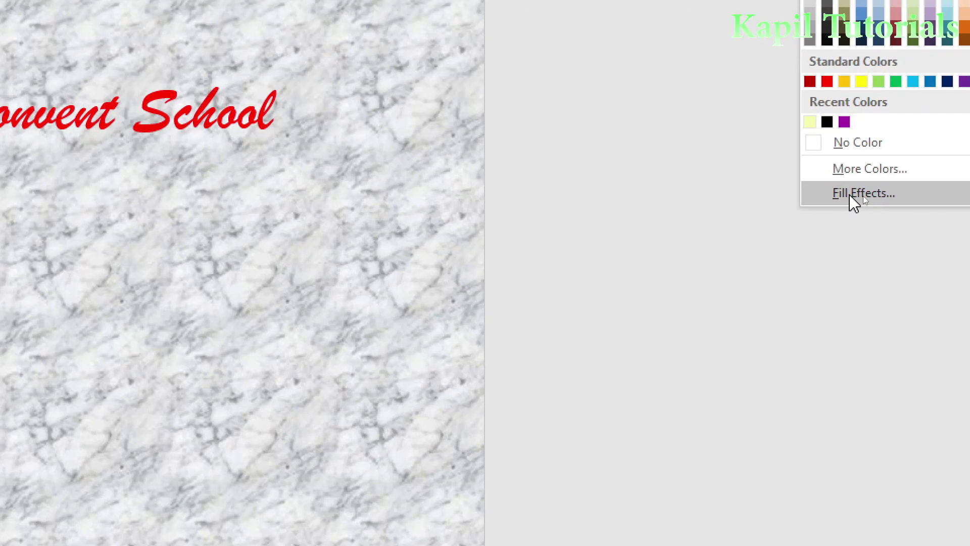
pyautogui.click(870, 195)
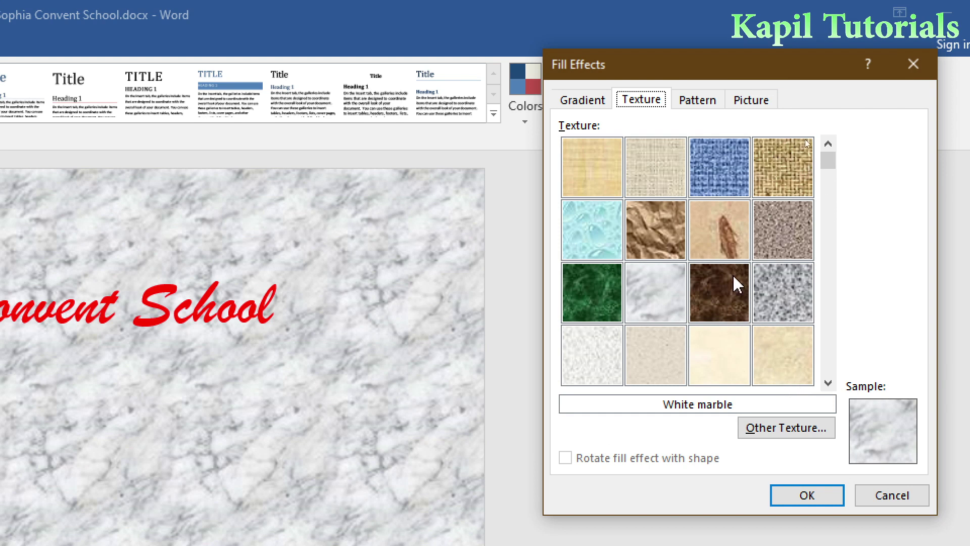
pyautogui.click(780, 429)
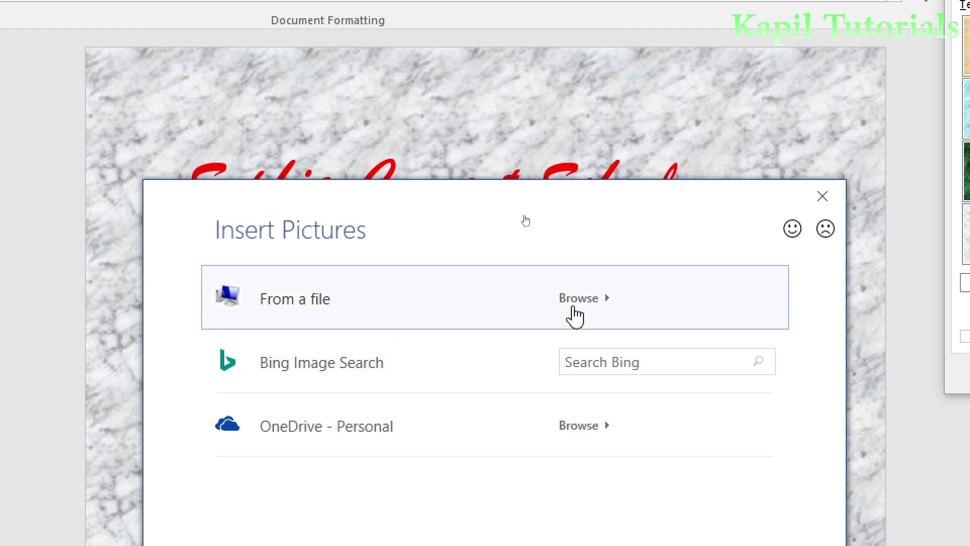
pyautogui.click(594, 299)
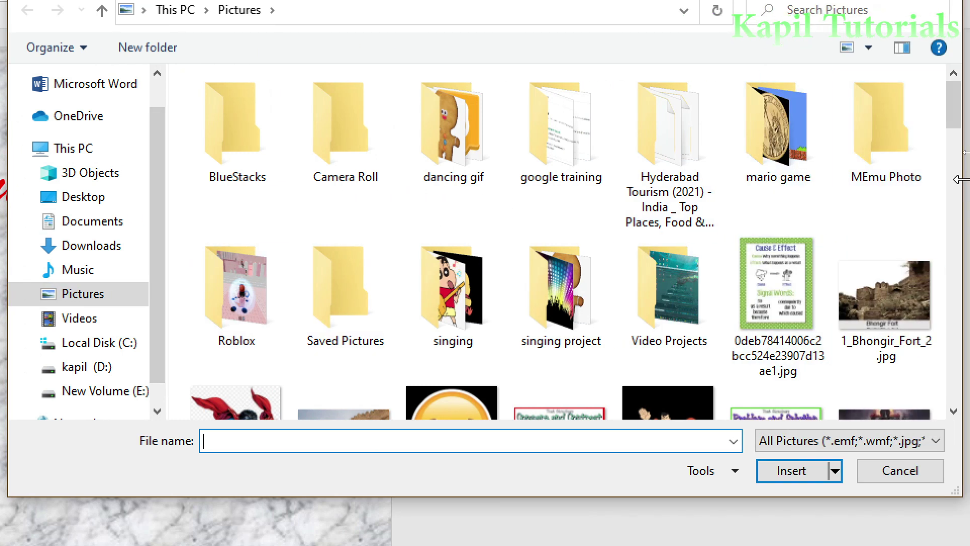
pyautogui.moveTo(962, 134); pyautogui.dragTo(958, 163)
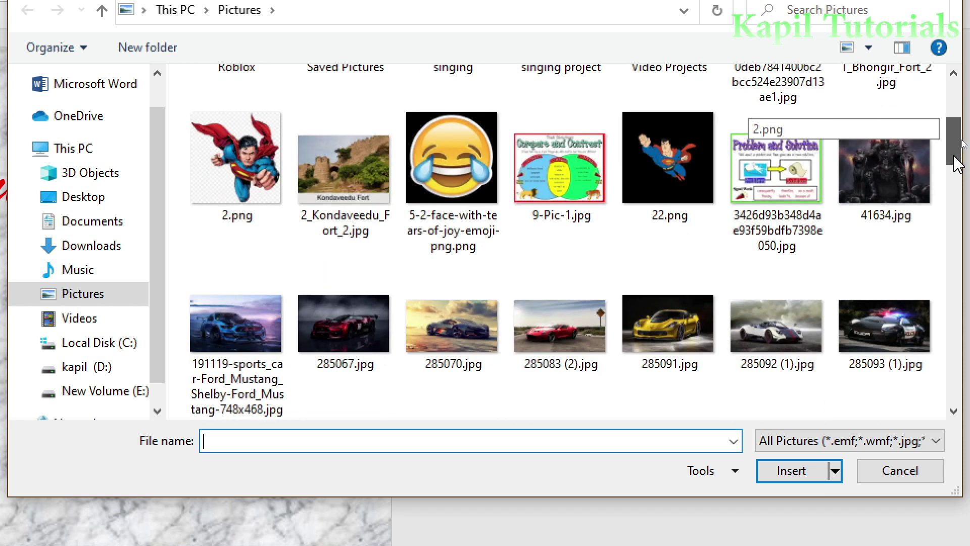
pyautogui.click(581, 320)
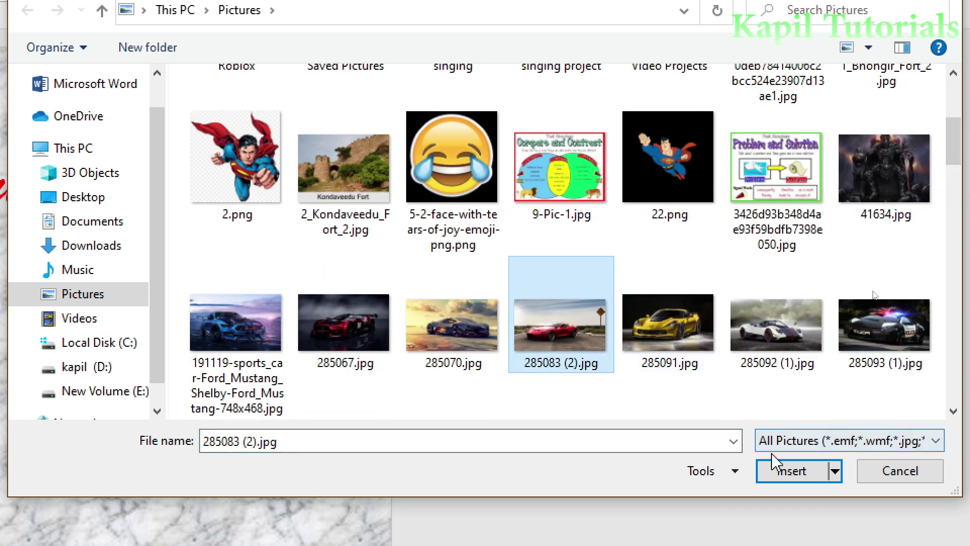
pyautogui.click(791, 470)
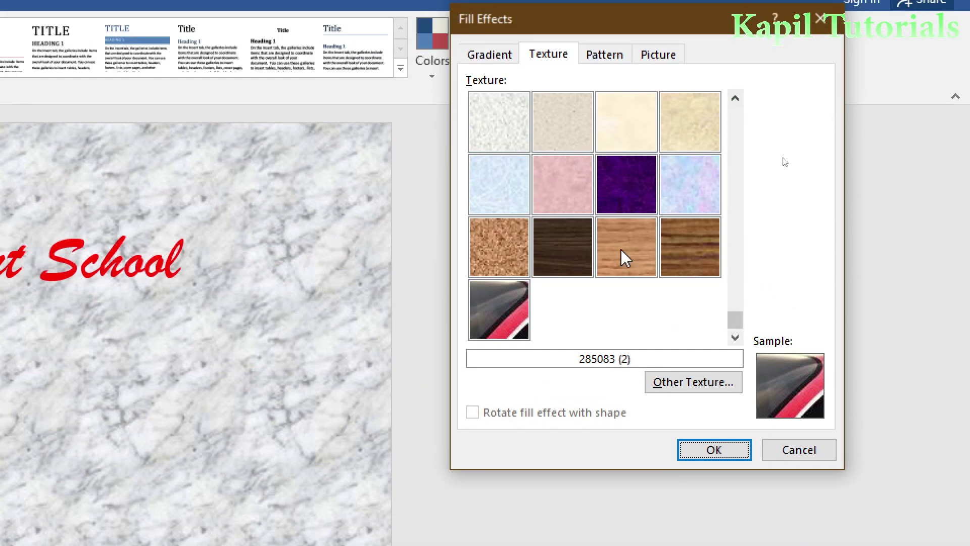
pyautogui.click(703, 452)
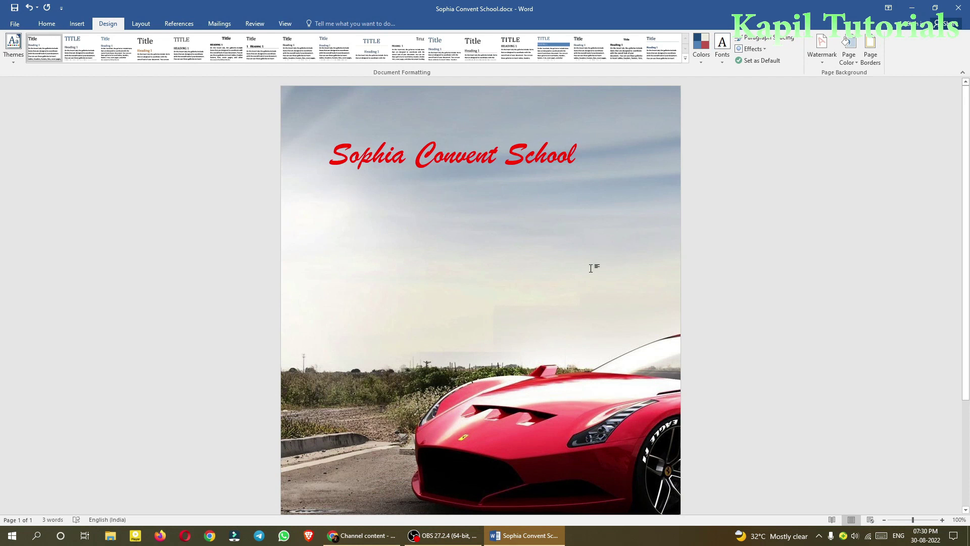
# Step: In Fill Effects, start loading another texture image from a file
pyautogui.click(853, 63)
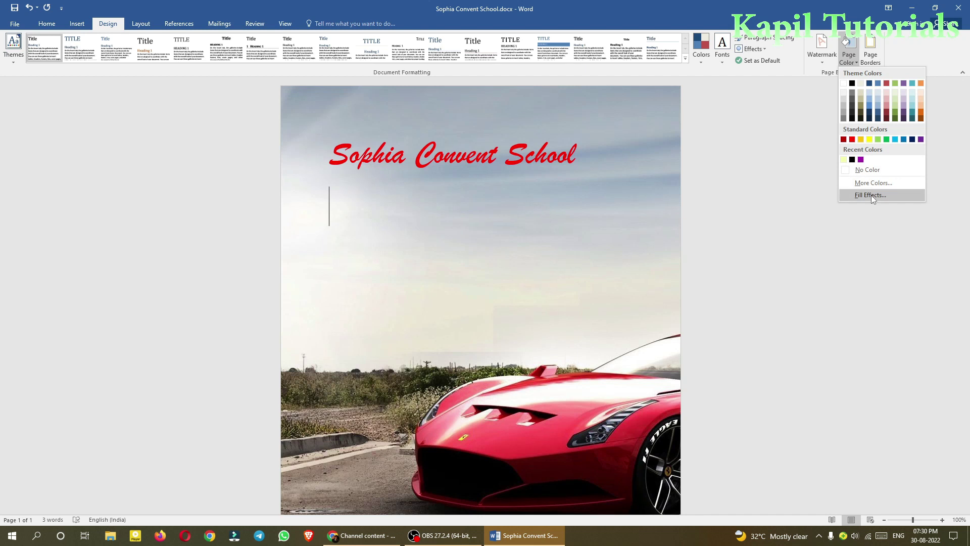
pyautogui.click(872, 195)
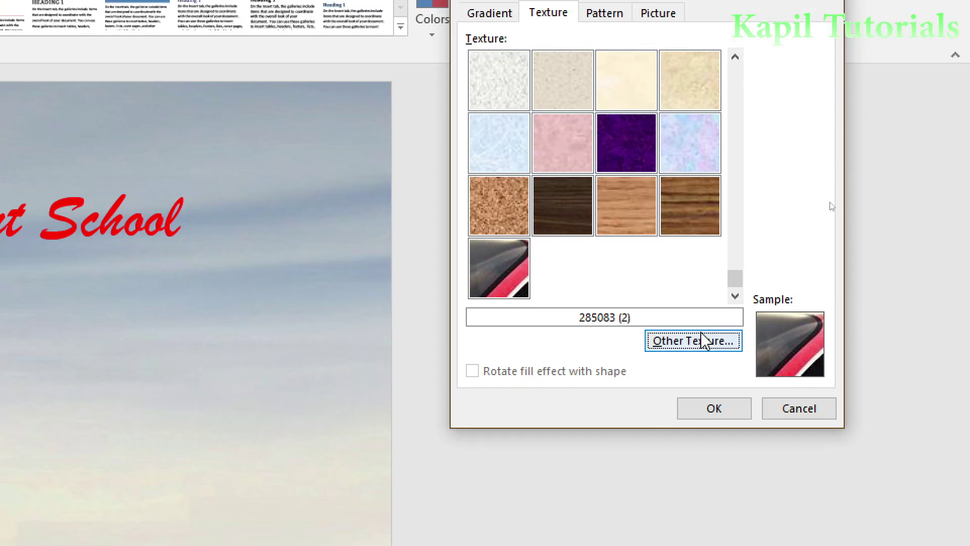
pyautogui.click(833, 215)
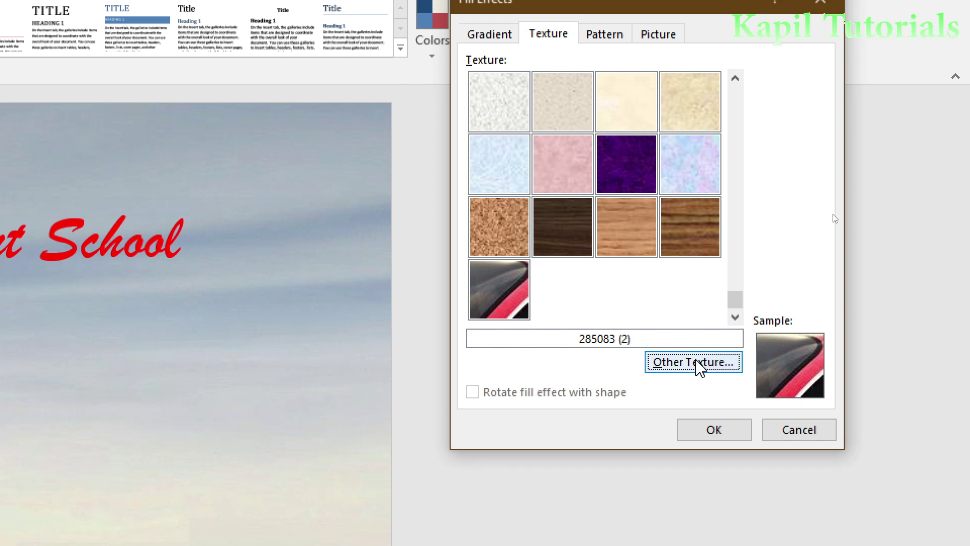
pyautogui.click(698, 366)
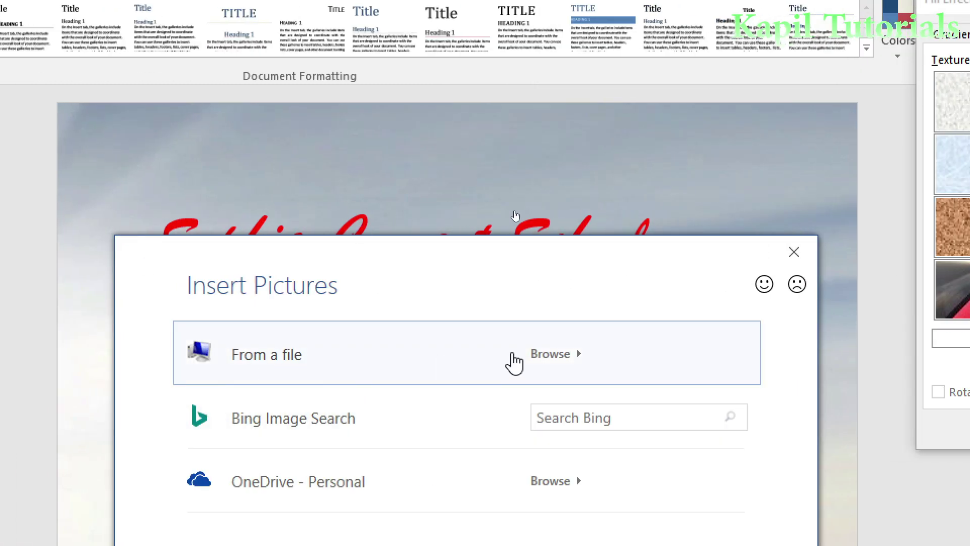
pyautogui.click(541, 355)
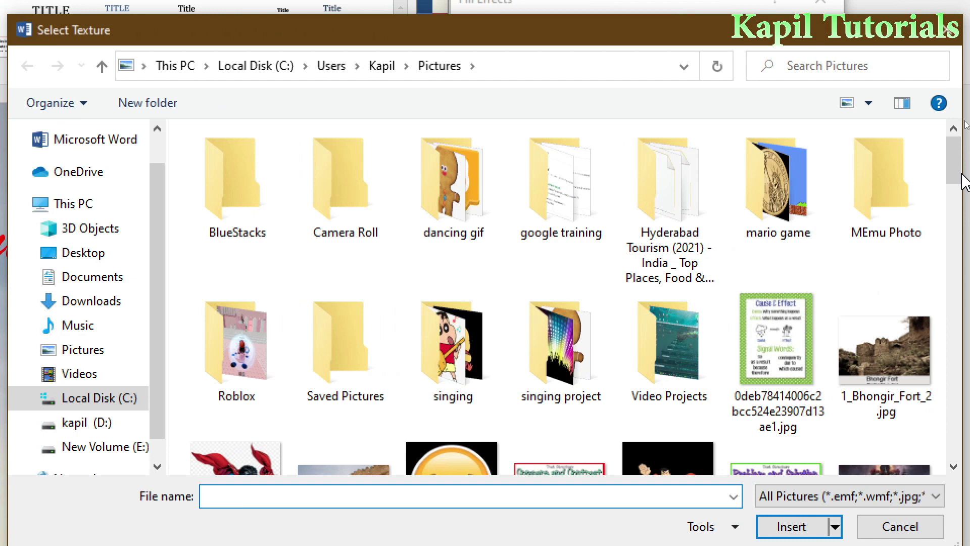
# Step: Select TERZO.jpg and apply it as the tiled page background texture
pyautogui.scroll(-15, 969, 320)
pyautogui.scroll(-5, 809, 177)
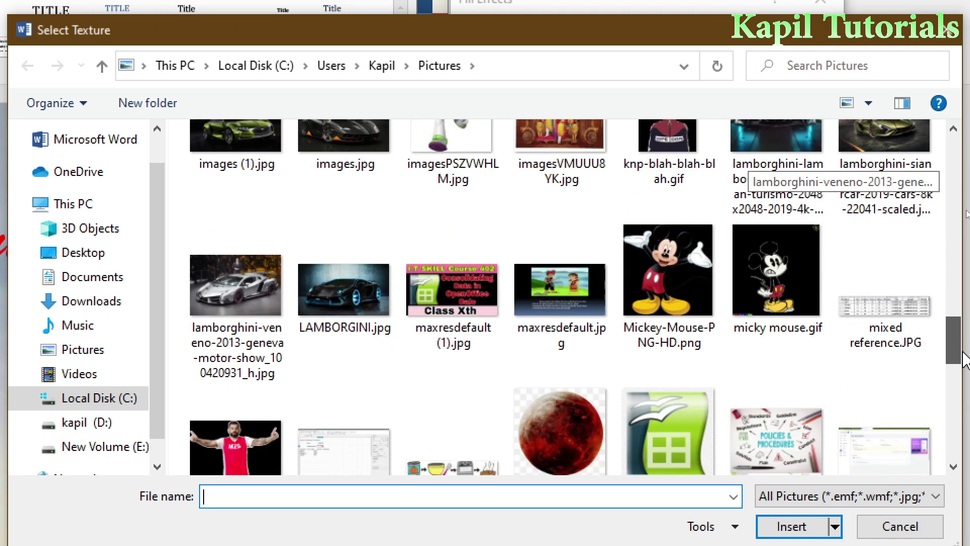
pyautogui.scroll(-8, 691, 332)
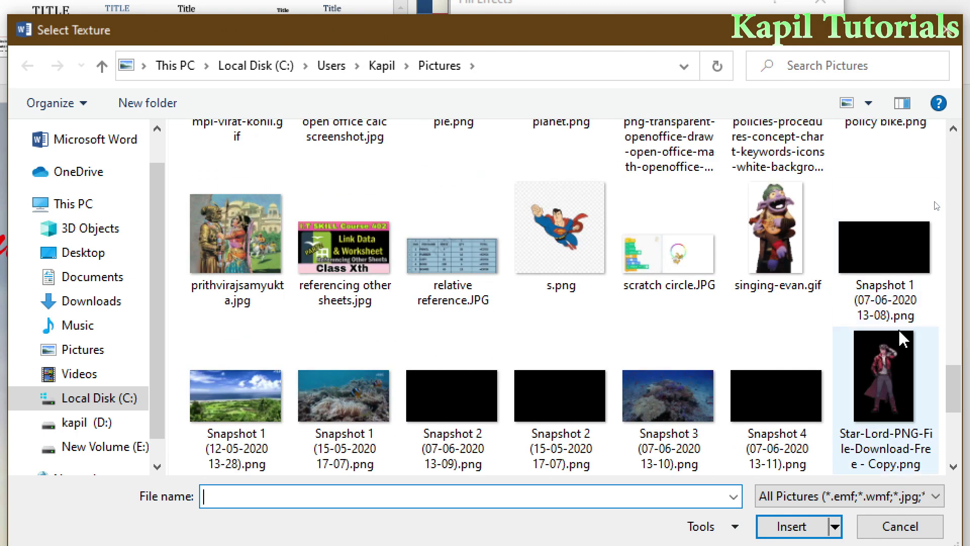
pyautogui.moveTo(953, 379); pyautogui.dragTo(953, 435)
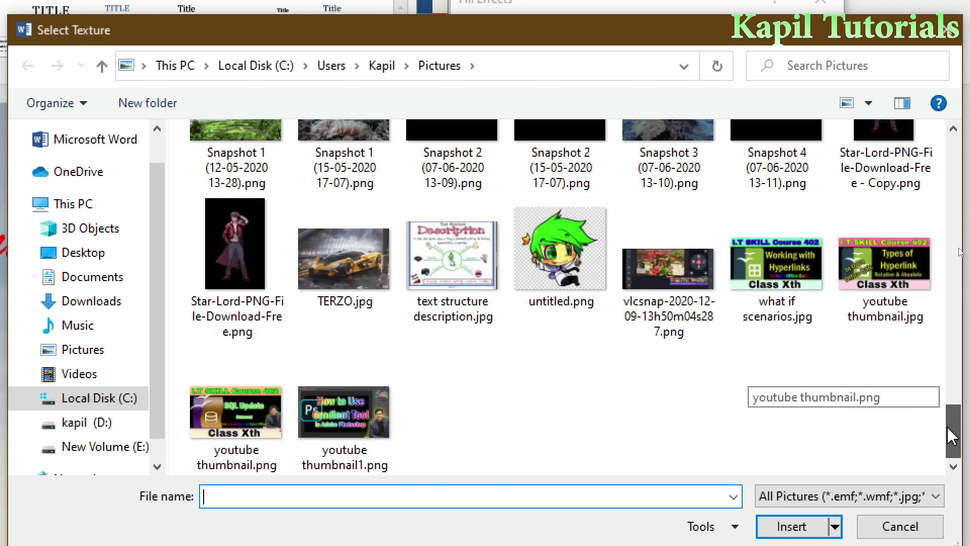
pyautogui.click(344, 259)
pyautogui.click(791, 526)
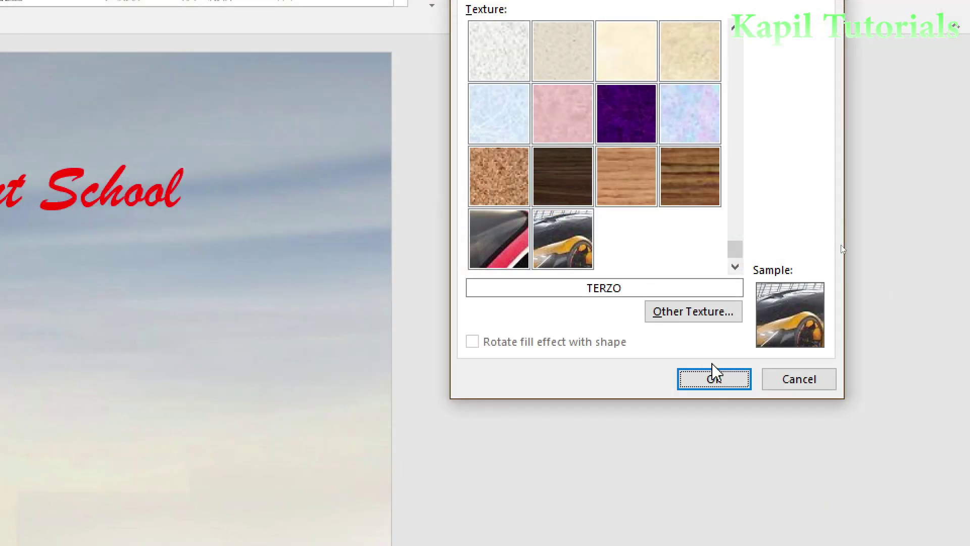
pyautogui.click(714, 379)
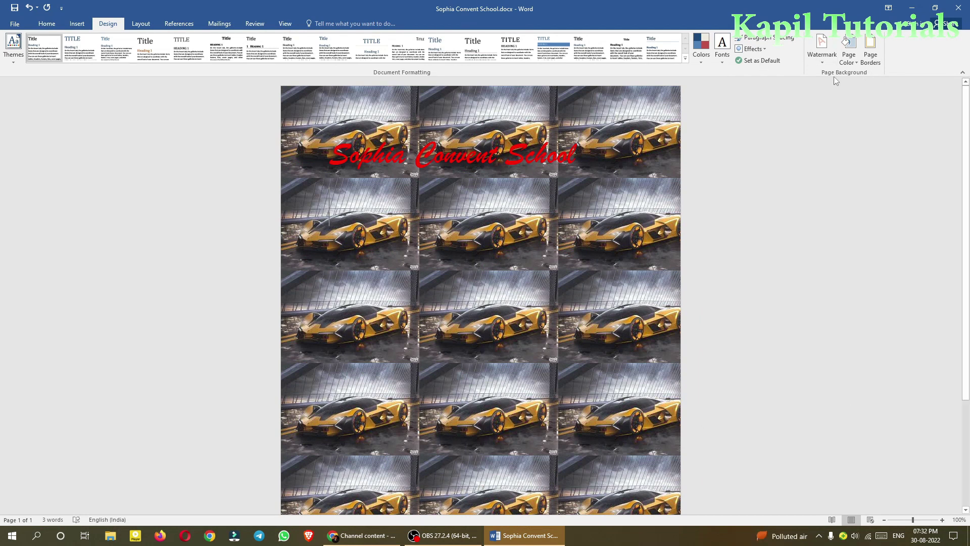
pyautogui.click(849, 53)
# Step: Try Horizontal brick, then apply the Large checker board pattern to the page
pyautogui.click(871, 195)
pyautogui.moveTo(810, 37); pyautogui.dragTo(742, 76)
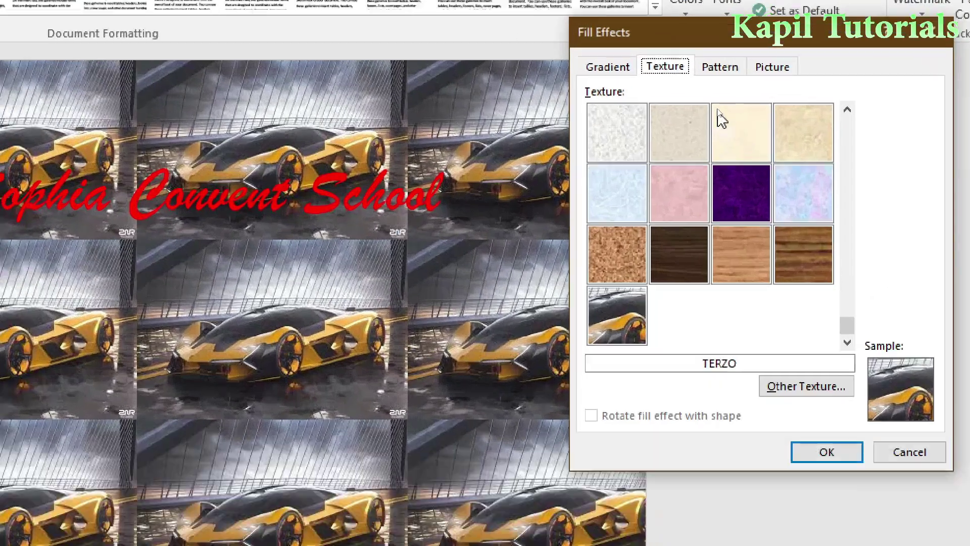
pyautogui.click(719, 89)
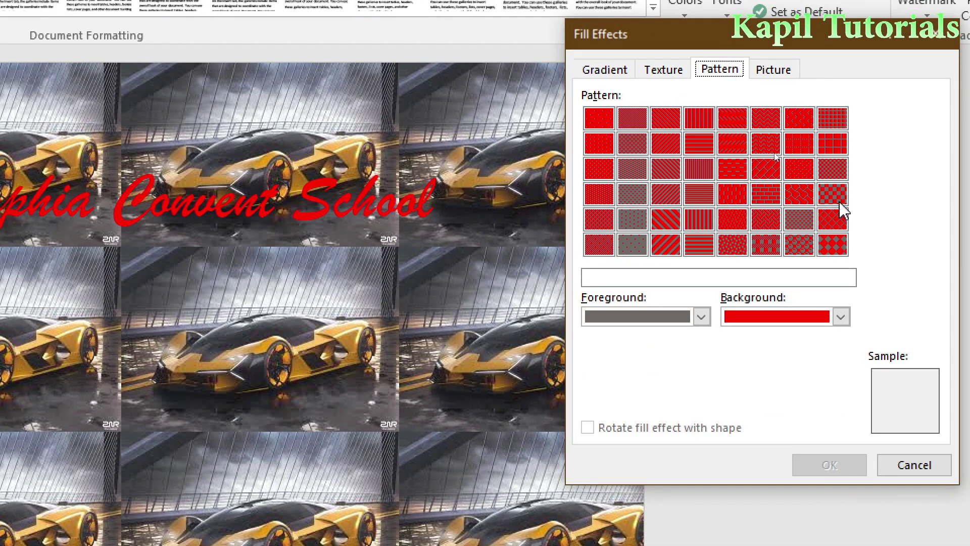
pyautogui.click(764, 196)
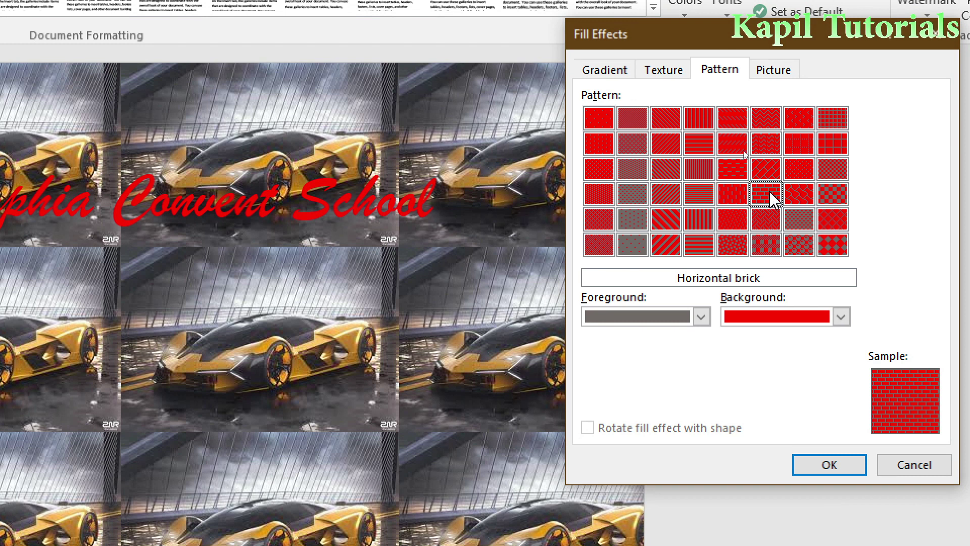
pyautogui.click(839, 199)
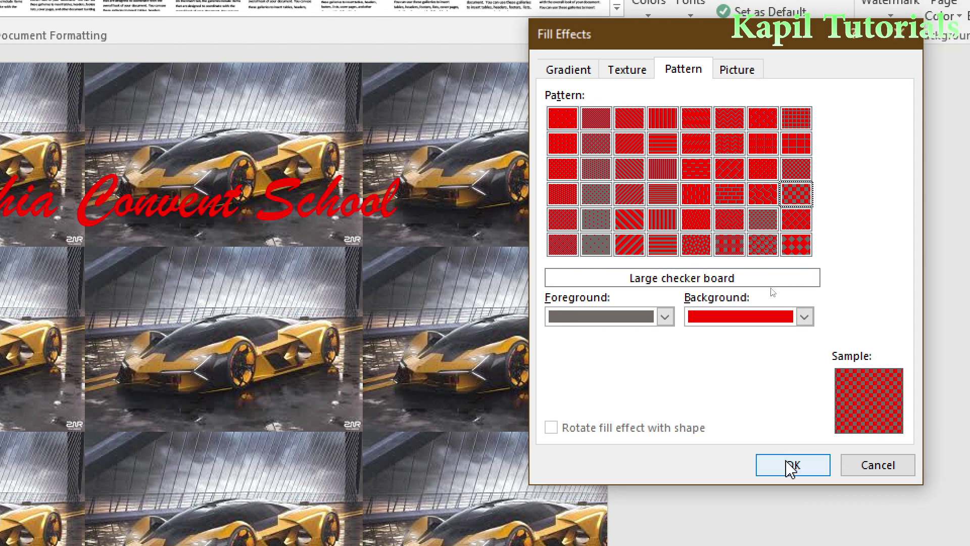
pyautogui.click(791, 465)
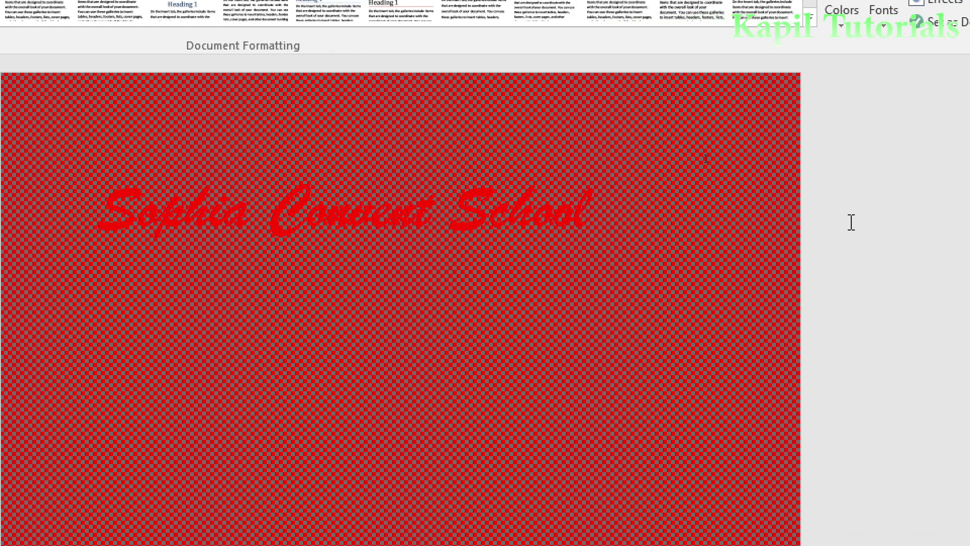
# Step: Apply a Plaid pattern with white foreground and yellow background to the page
pyautogui.click(743, 121)
pyautogui.click(786, 390)
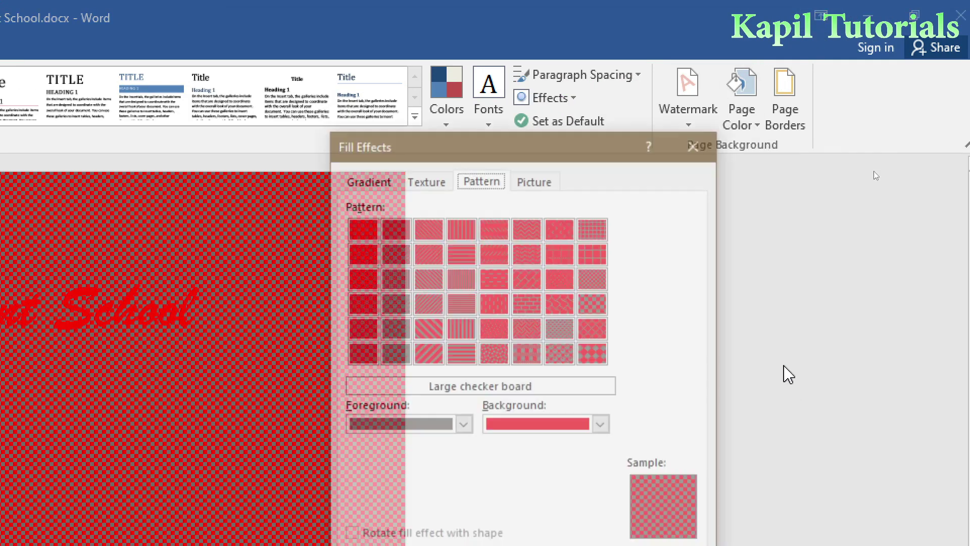
pyautogui.click(463, 426)
pyautogui.click(367, 467)
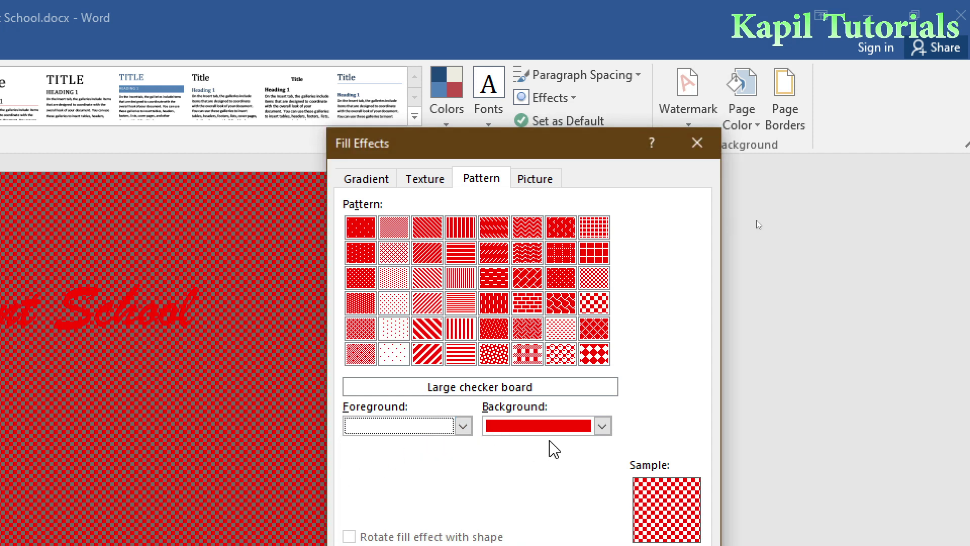
pyautogui.click(602, 426)
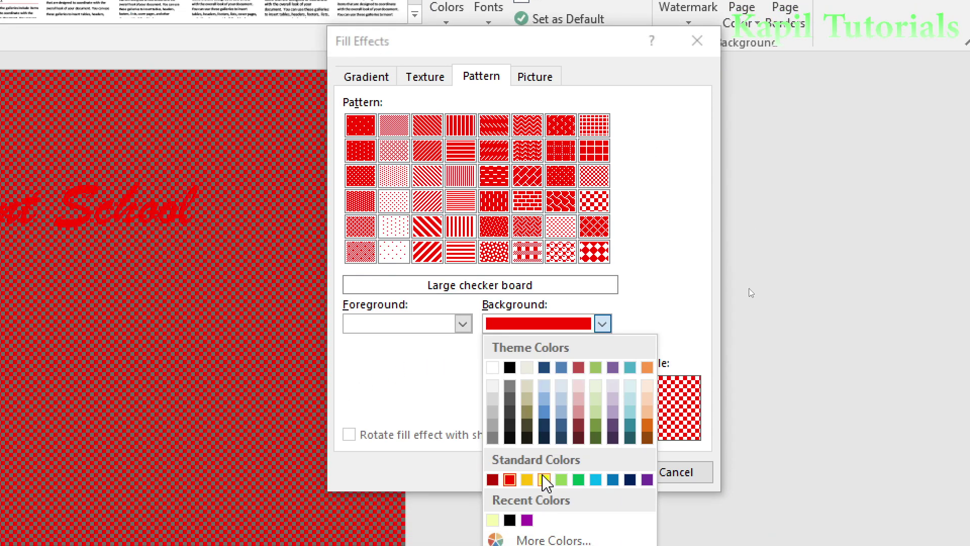
pyautogui.click(544, 484)
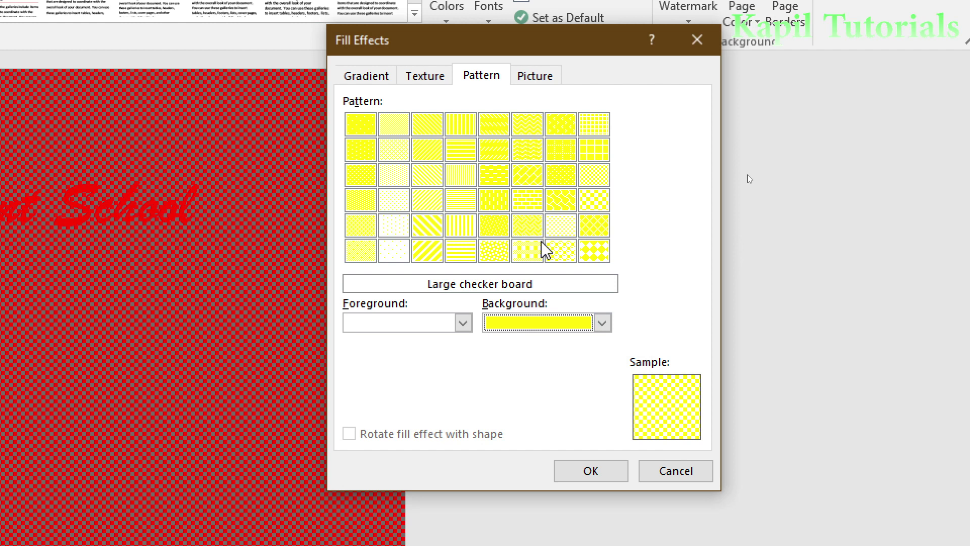
pyautogui.click(528, 252)
pyautogui.click(600, 472)
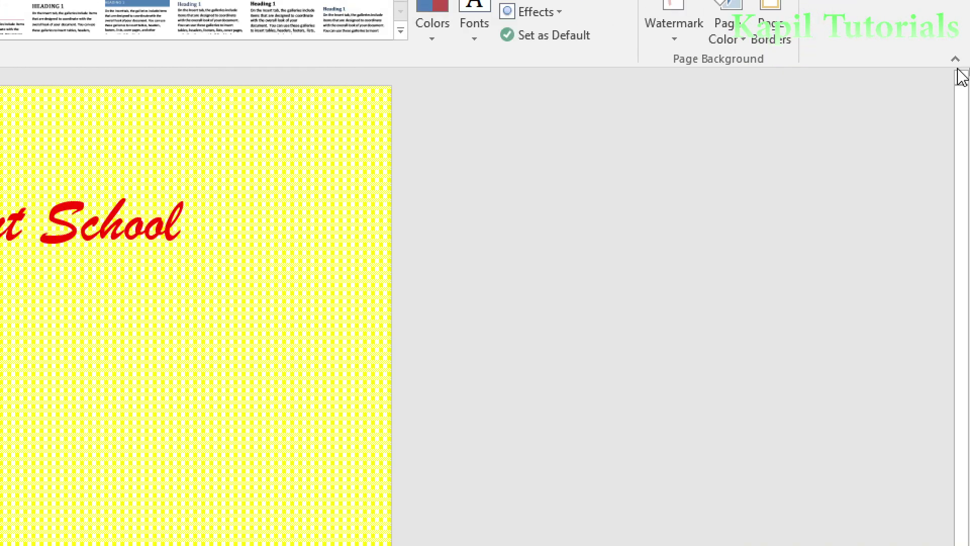
# Step: From the Picture fill's Select Picture option, search Bing images for 'micky mouse'
pyautogui.click(742, 39)
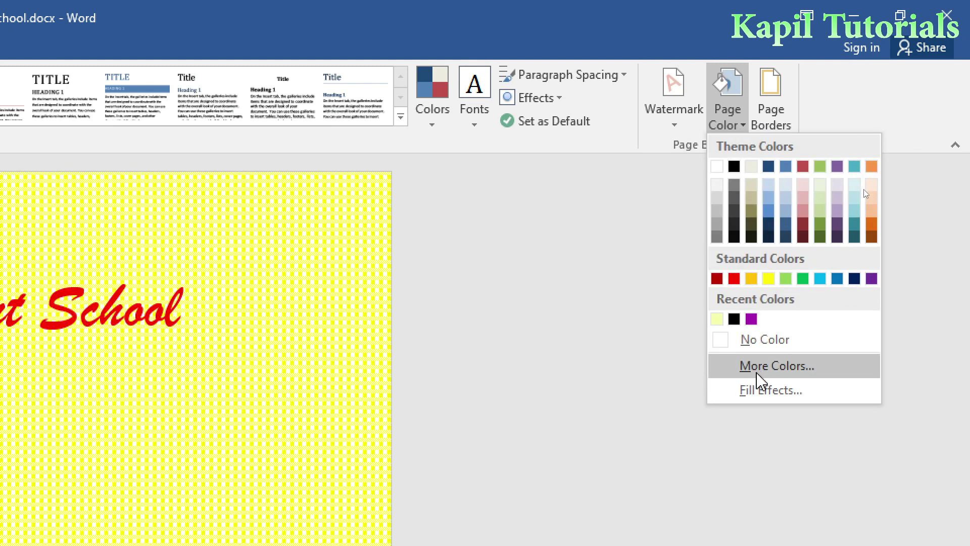
pyautogui.click(763, 390)
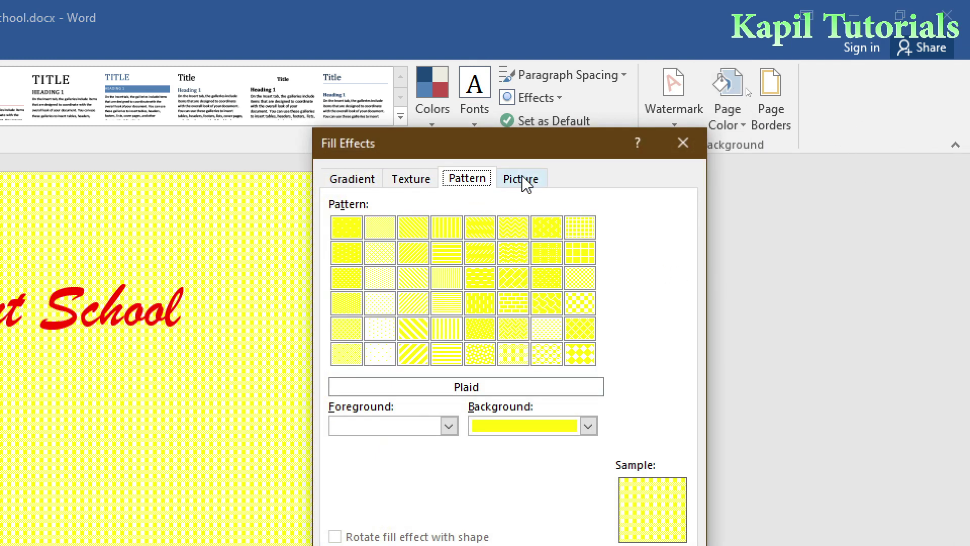
pyautogui.click(525, 182)
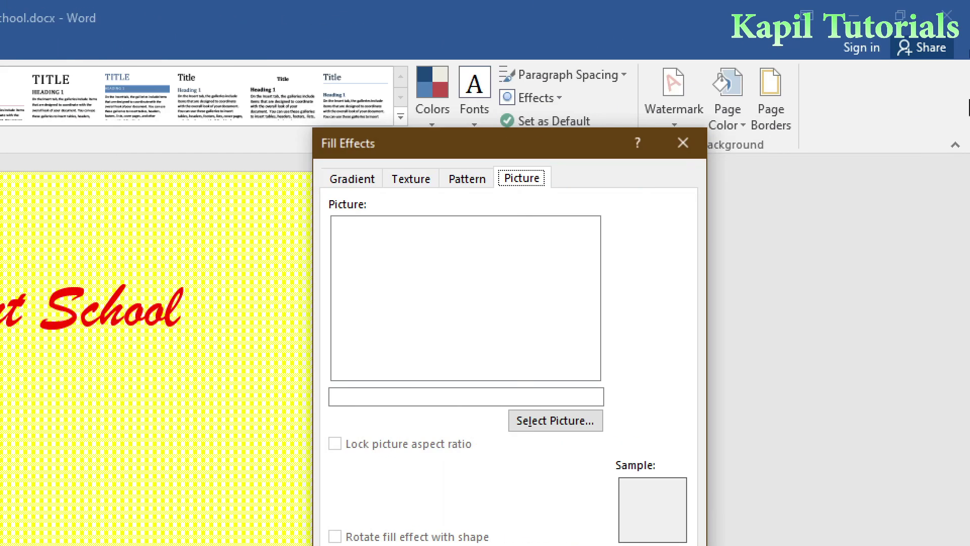
pyautogui.click(548, 428)
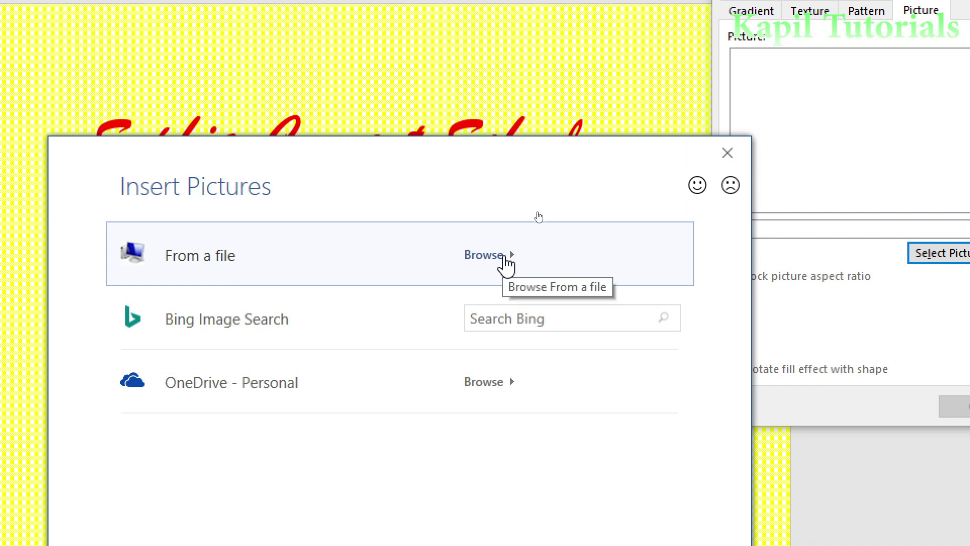
pyautogui.click(517, 319)
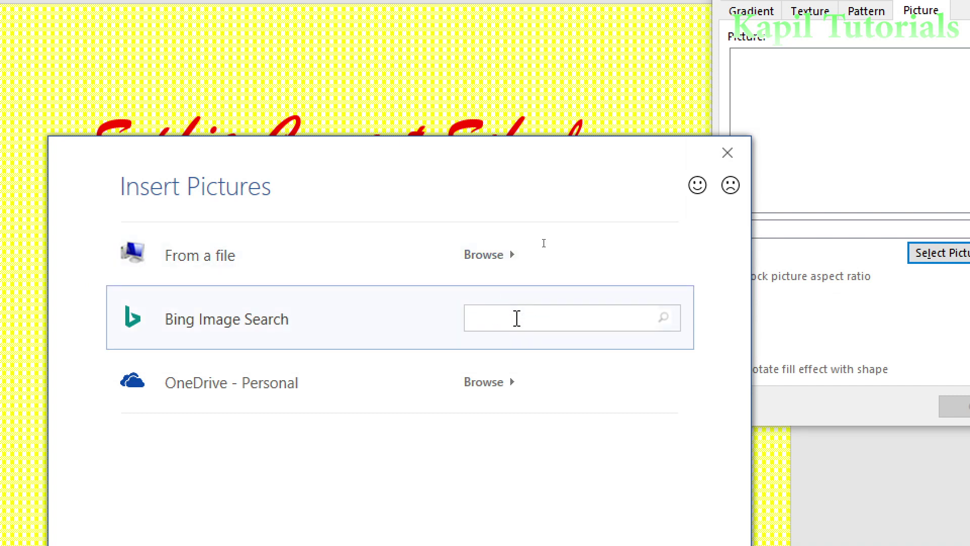
pyautogui.write('ca')
pyautogui.press('BackSpace')
pyautogui.write('micky mo')
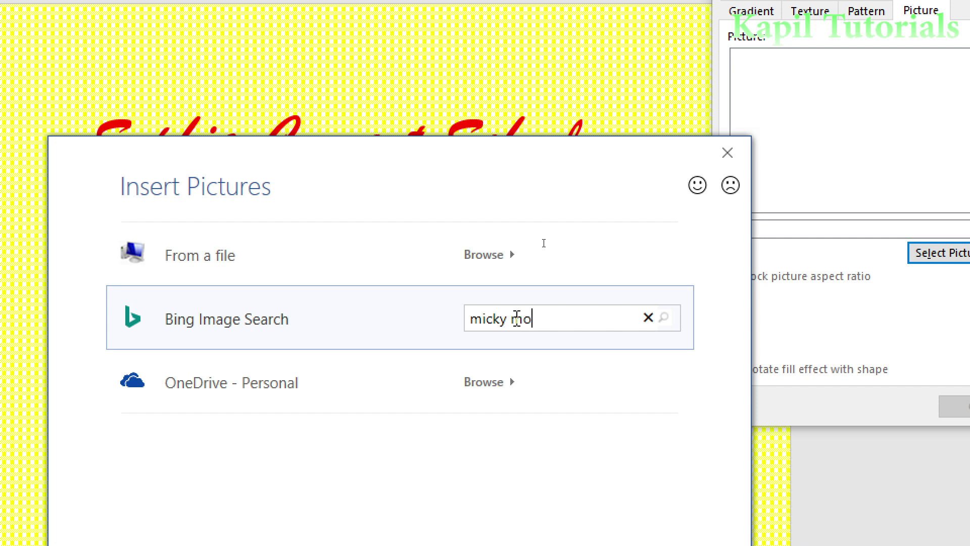
pyautogui.write('use')
pyautogui.press('Return')
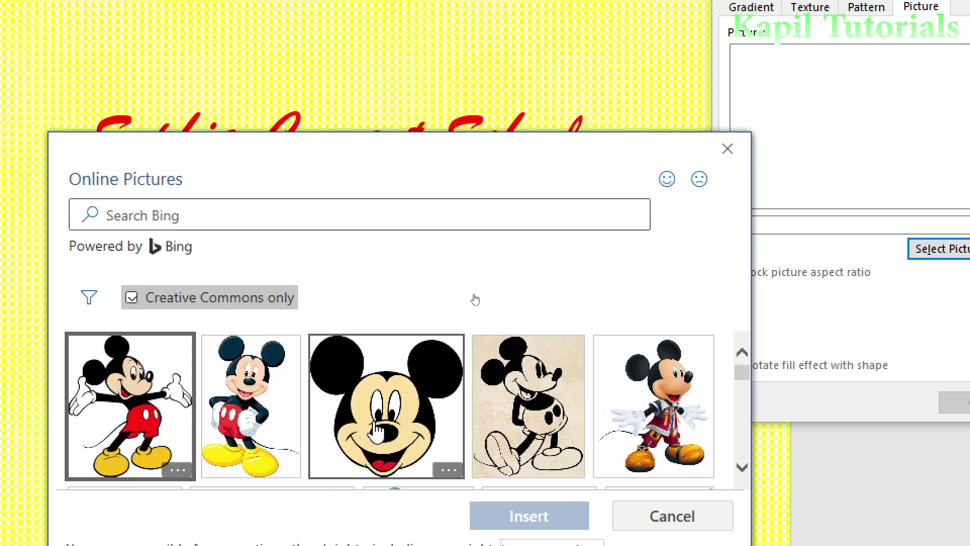
# Step: Filter to Medium size, insert the first Mickey Mouse image, and apply it as background
pyautogui.click(144, 424)
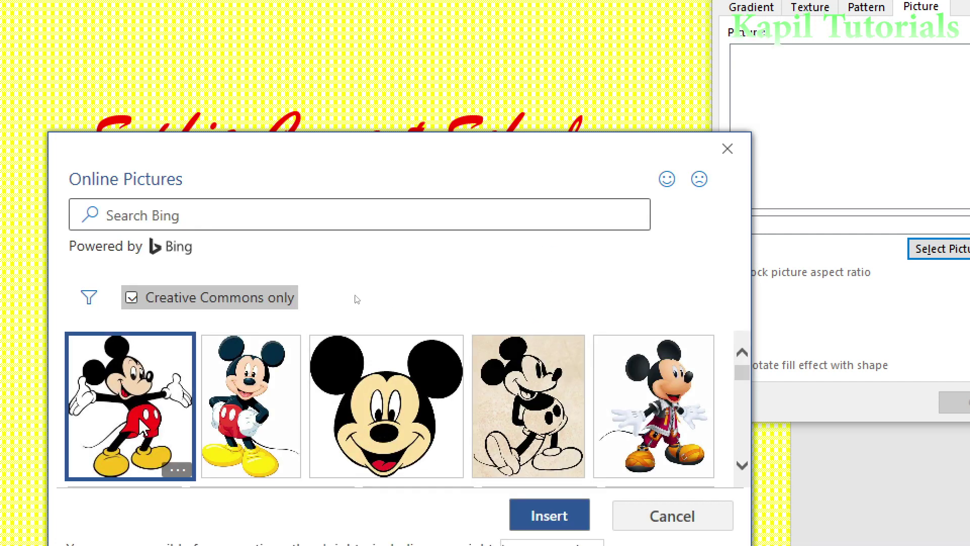
pyautogui.click(86, 298)
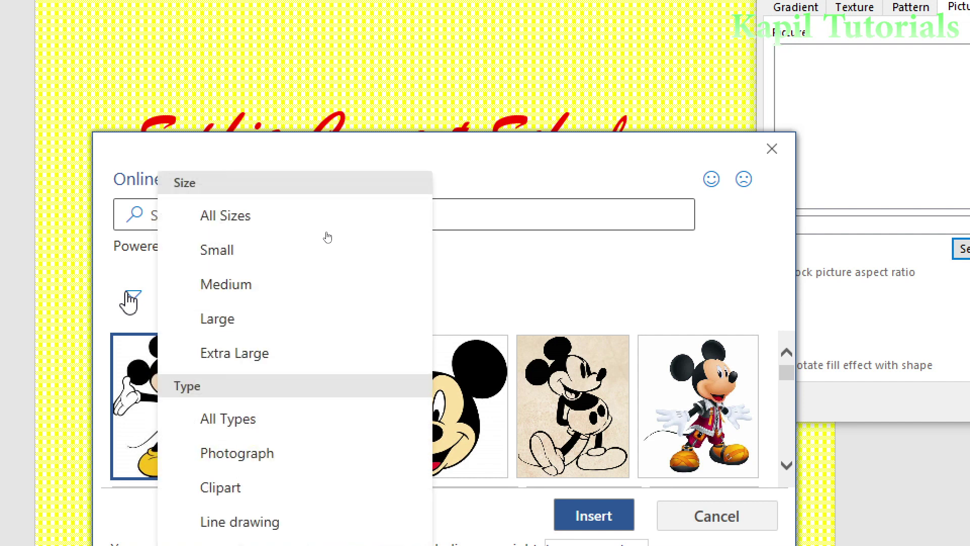
pyautogui.click(214, 285)
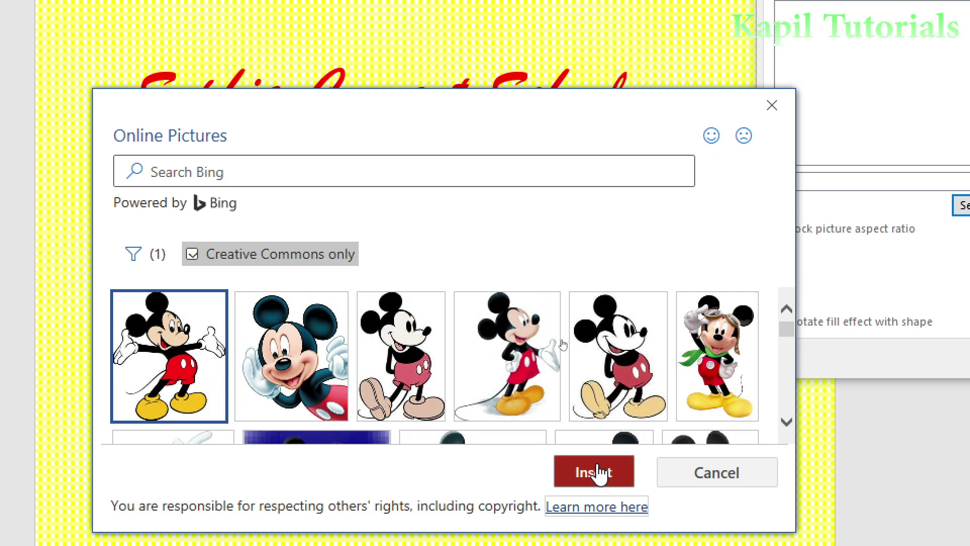
pyautogui.click(598, 473)
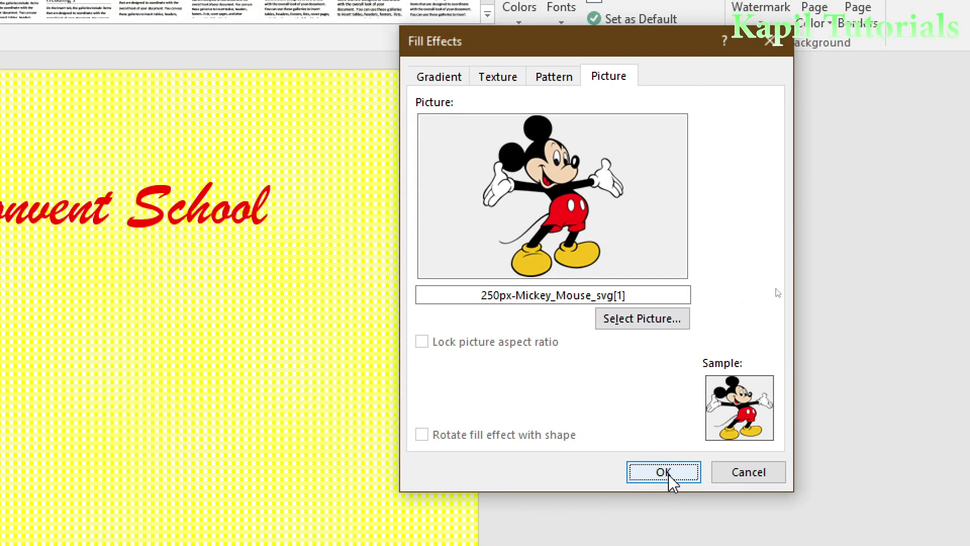
pyautogui.click(897, 359)
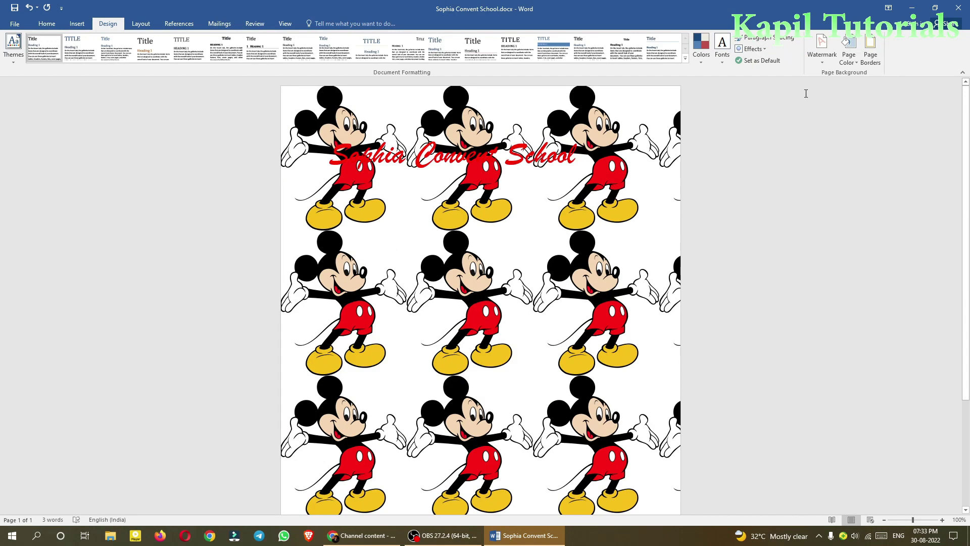
pyautogui.click(849, 51)
pyautogui.click(865, 194)
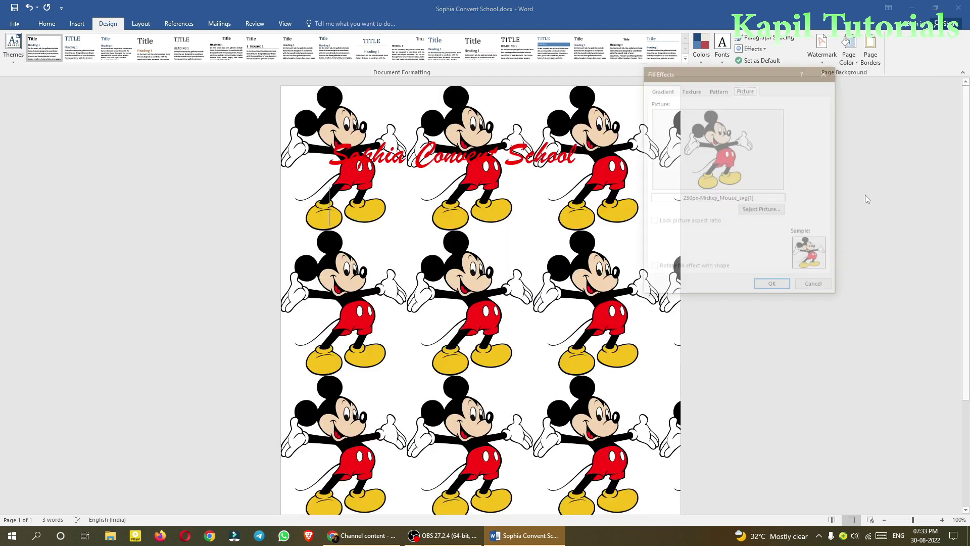
pyautogui.click(662, 90)
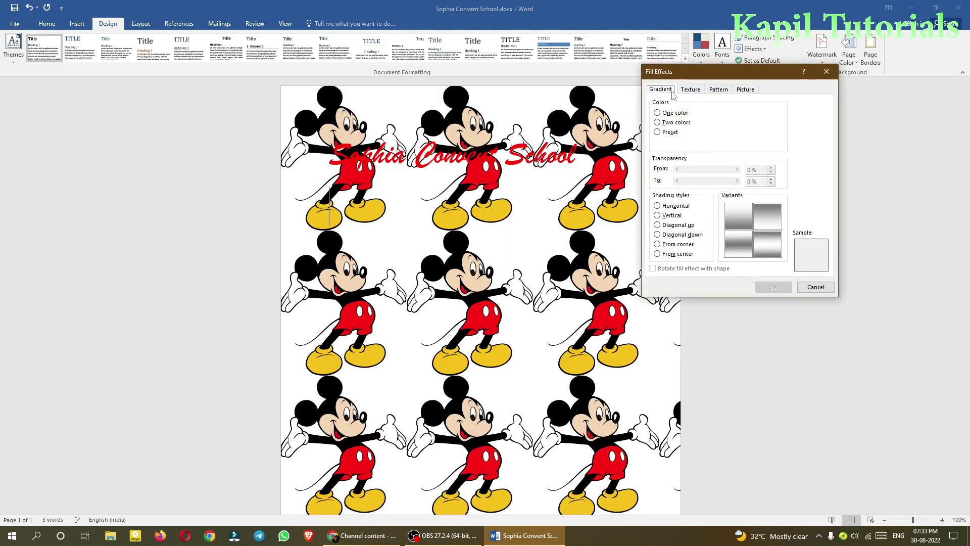
pyautogui.click(690, 91)
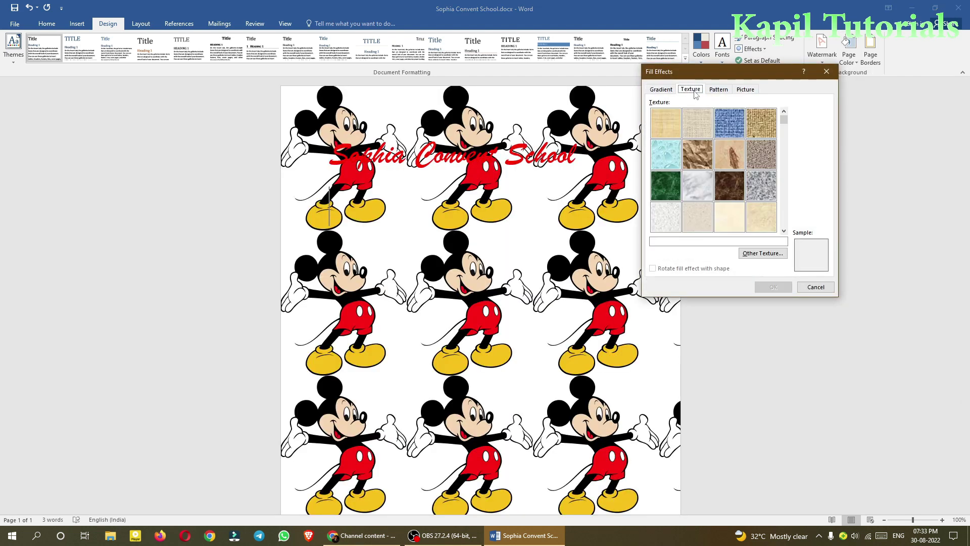
pyautogui.click(831, 74)
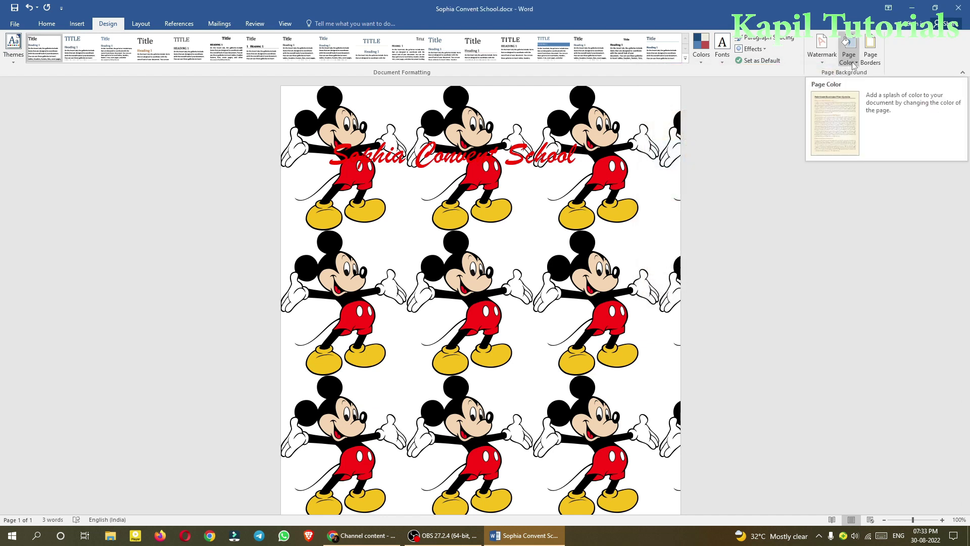